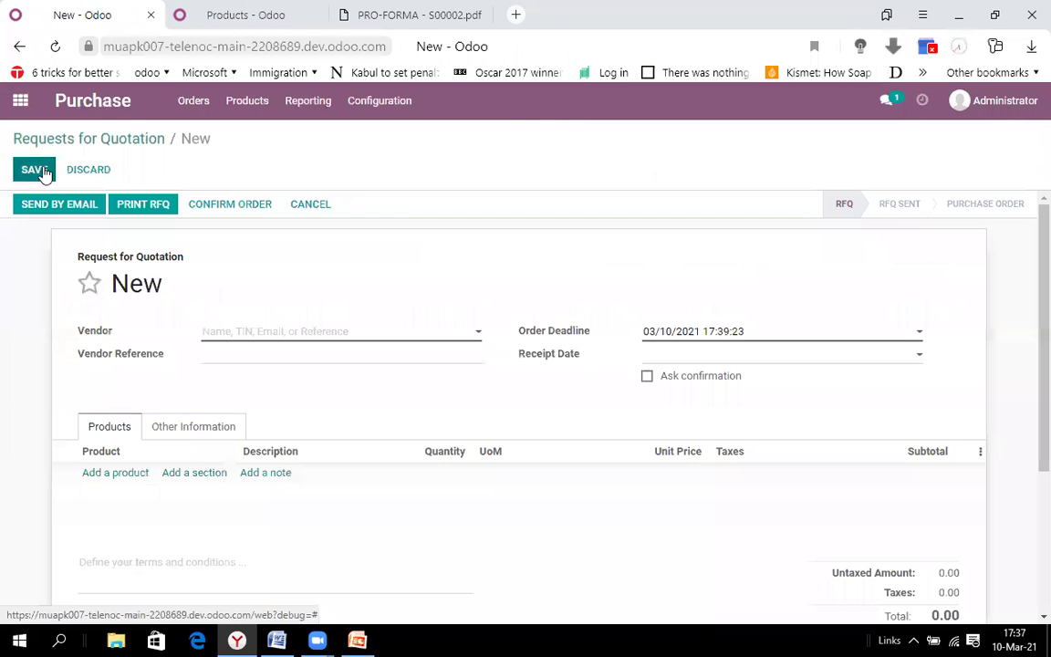
# Choose Lenovo as the vendor of the new request for quotation
pyautogui.click(290, 336)
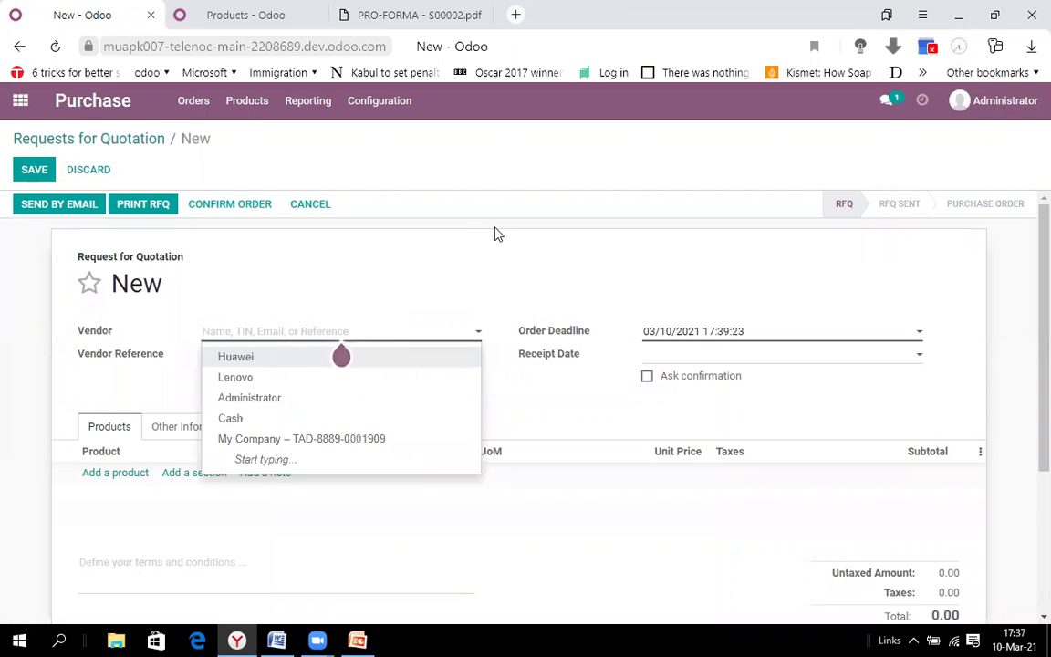
pyautogui.click(415, 326)
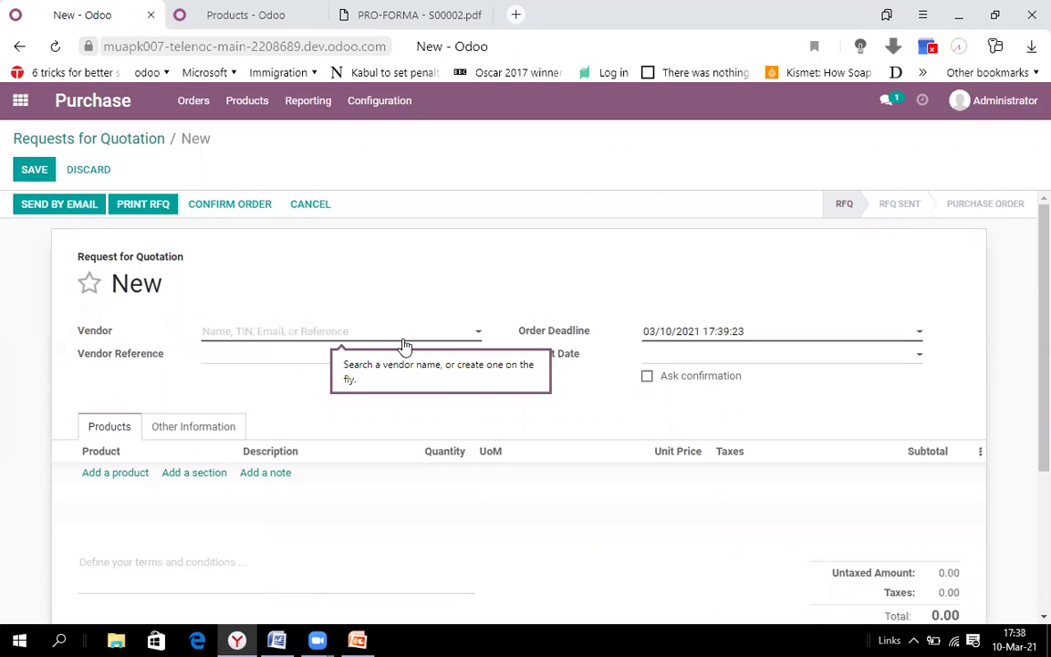
pyautogui.click(349, 341)
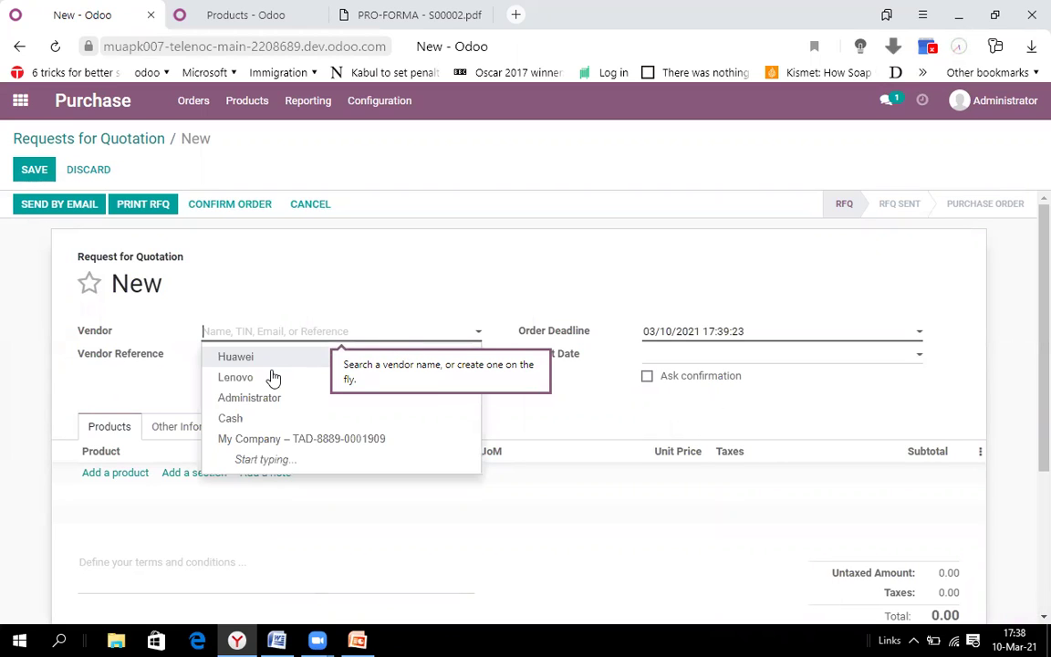
pyautogui.click(270, 378)
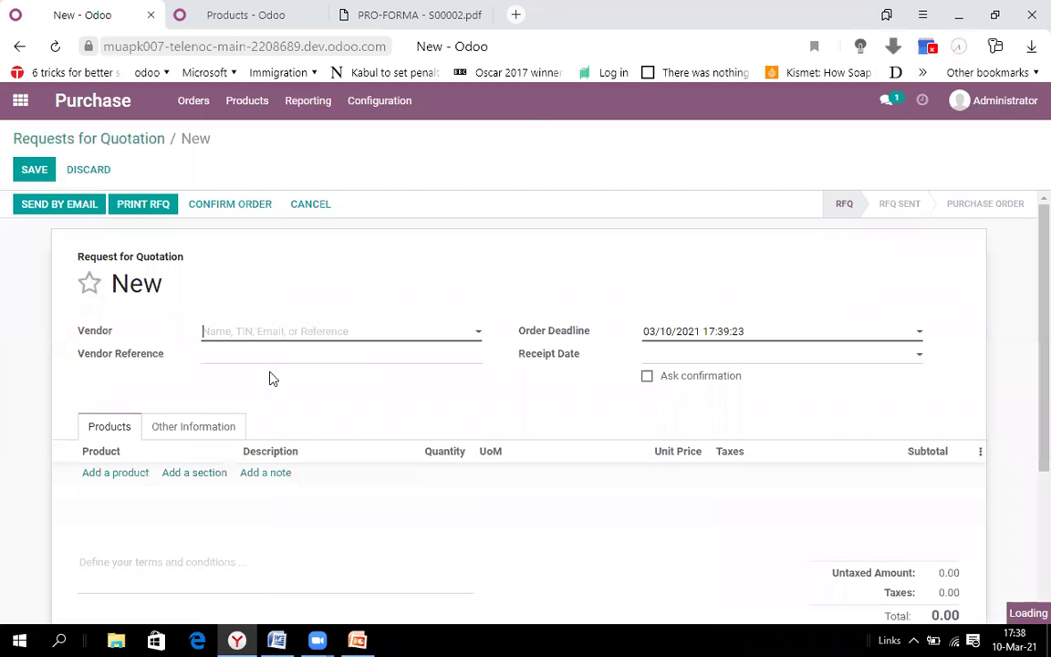
# Add two product lines to the request for quotation: CS-BW2824-B1E10 and CS-C3A-A0-1C2WPMFBR
pyautogui.click(102, 480)
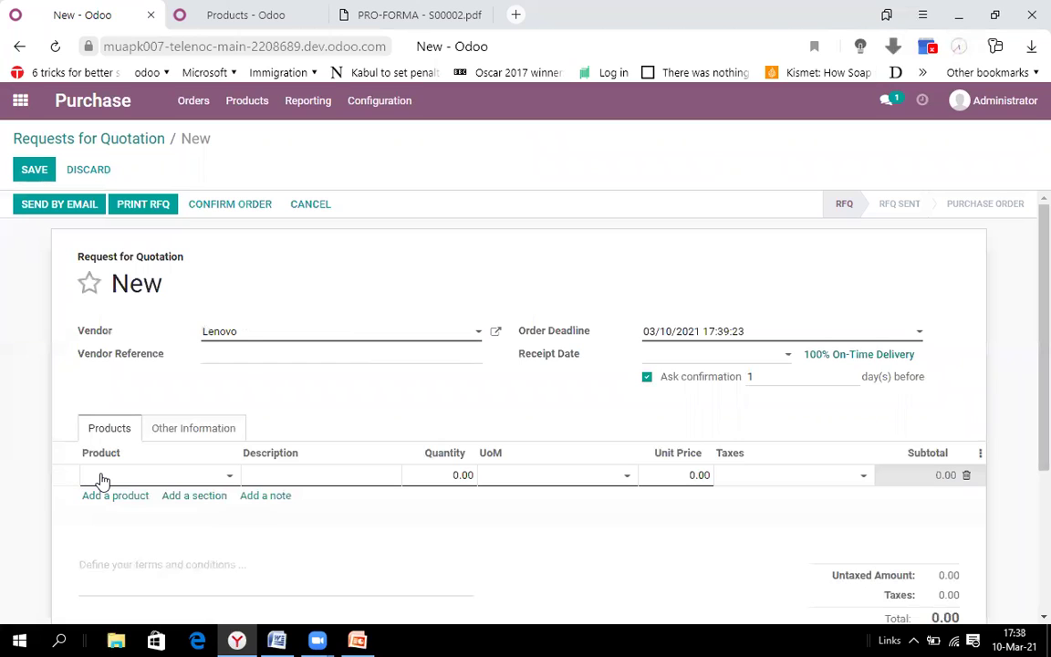
pyautogui.click(102, 476)
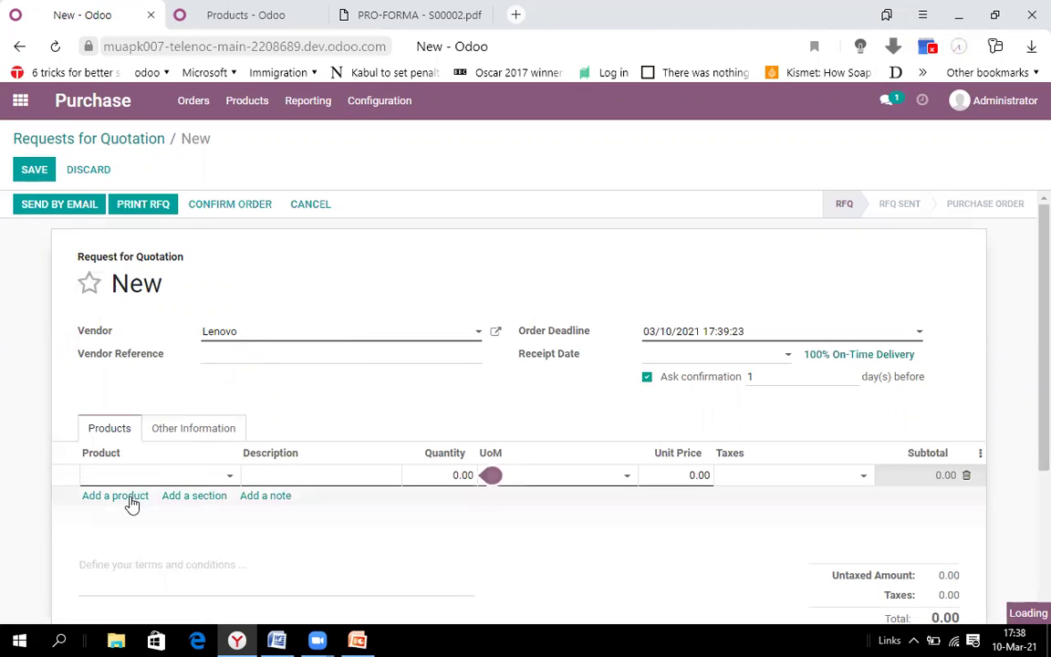
pyautogui.click(134, 545)
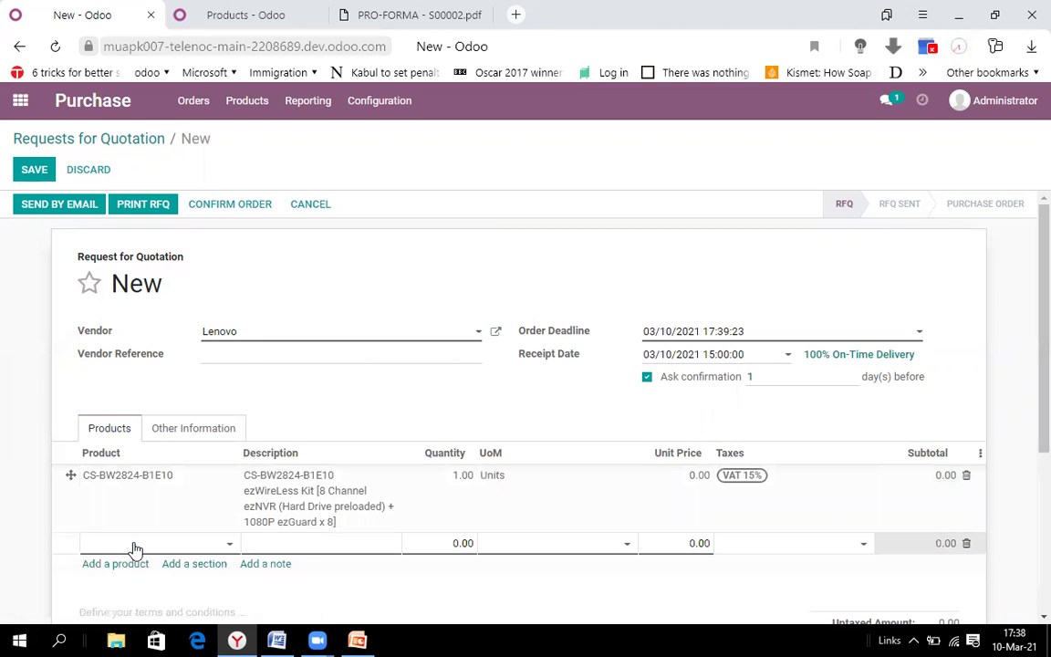
pyautogui.click(134, 546)
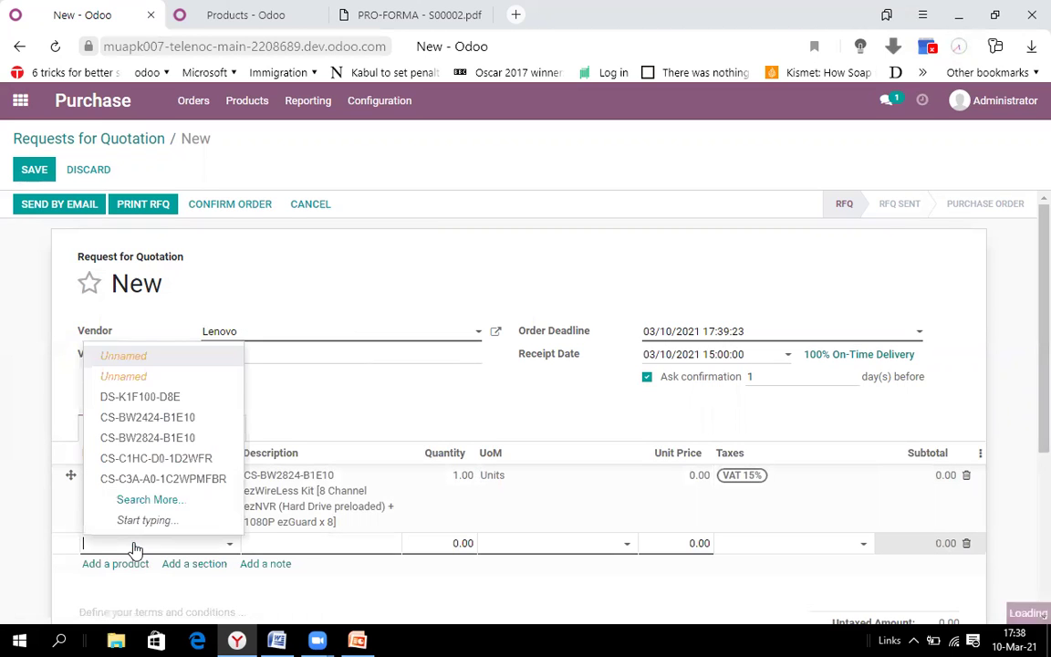
pyautogui.click(187, 479)
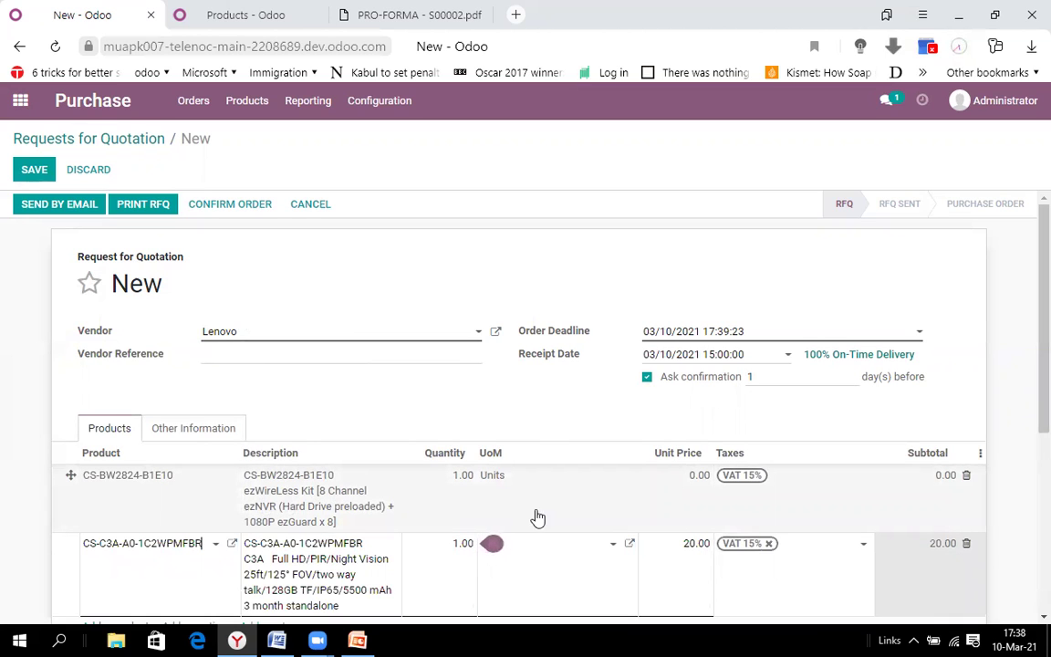
# Set the CS-BW2824-B1E10 line to a quantity of 30 and a unit price of 500
pyautogui.click(456, 475)
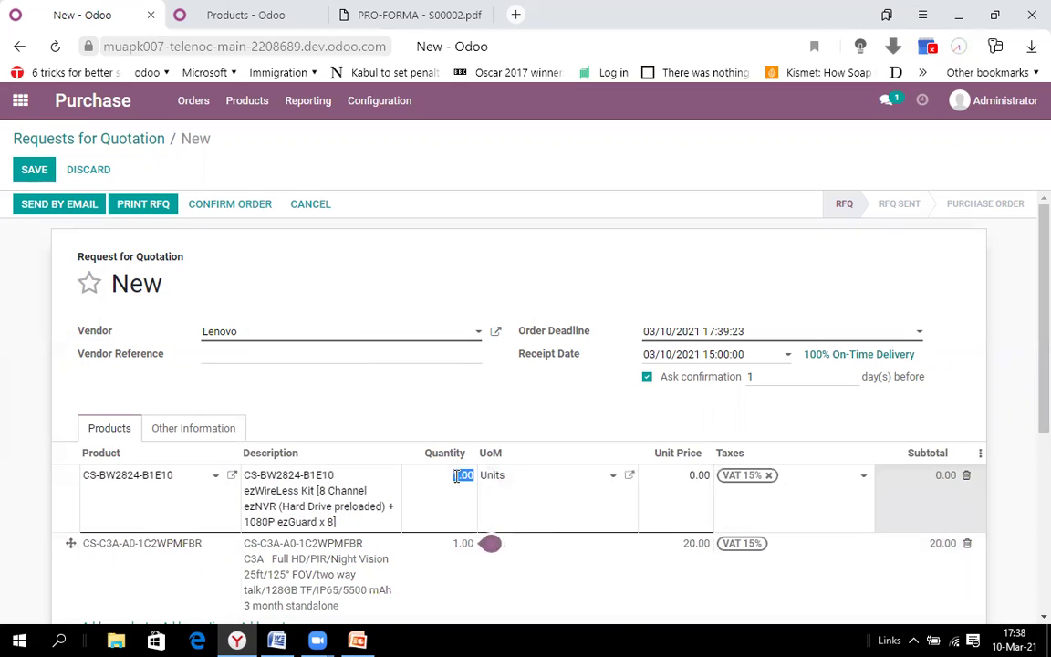
pyautogui.write('30')
pyautogui.press('Tab')
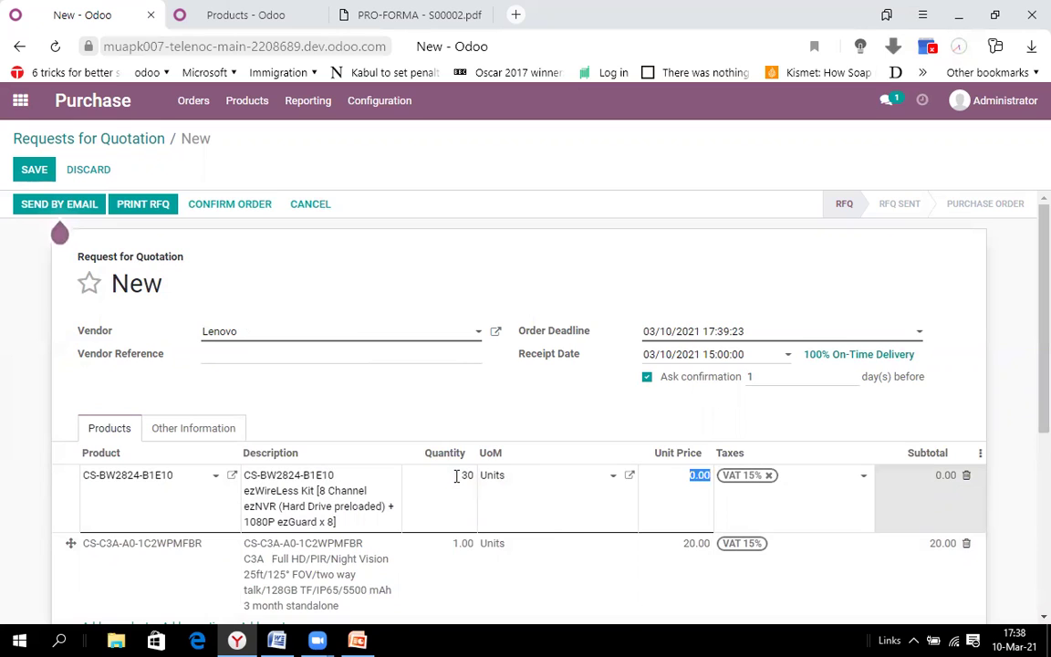
pyautogui.write('500')
pyautogui.scroll(-1, 1028, 327)
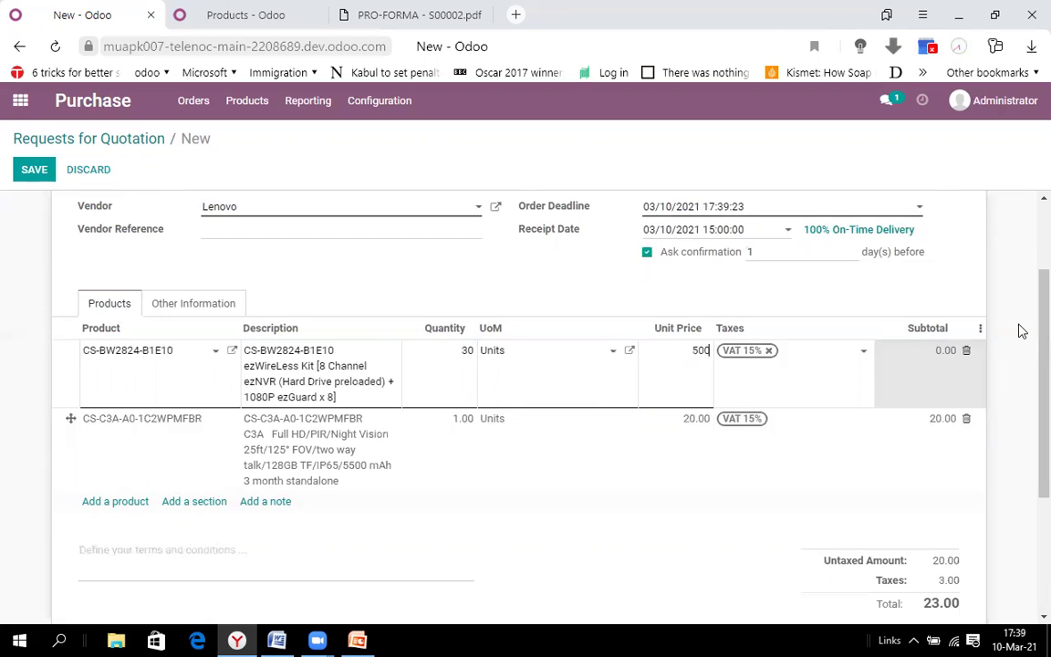
pyautogui.click(1021, 331)
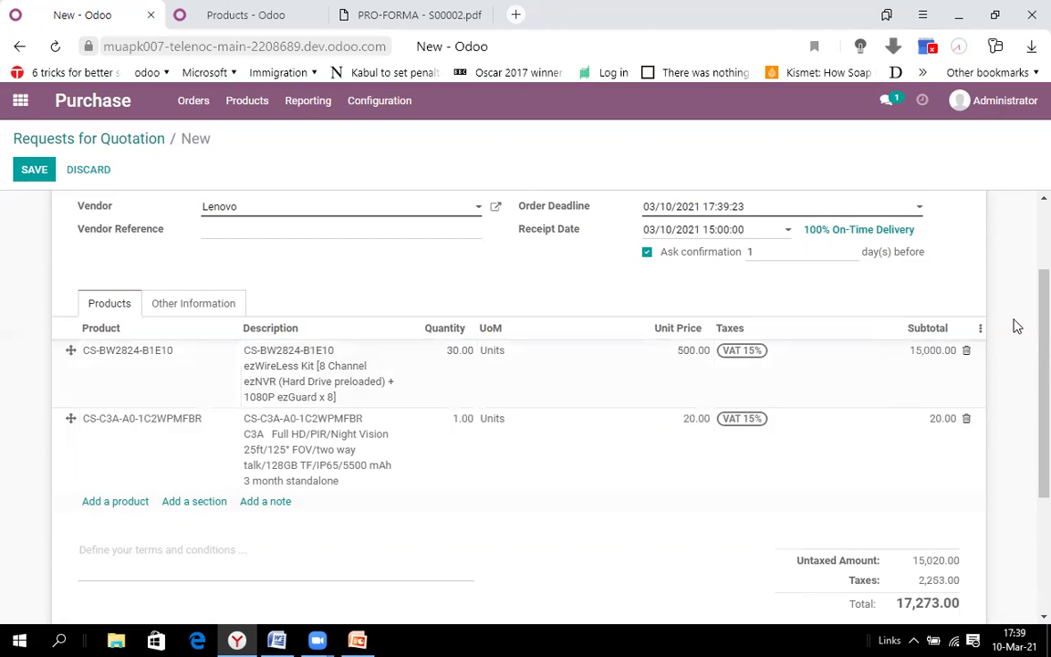
# Enter "TERMS @ CONDITIONS" as the terms and conditions below the product lines
pyautogui.moveTo(1028, 363); pyautogui.dragTo(969, 439)
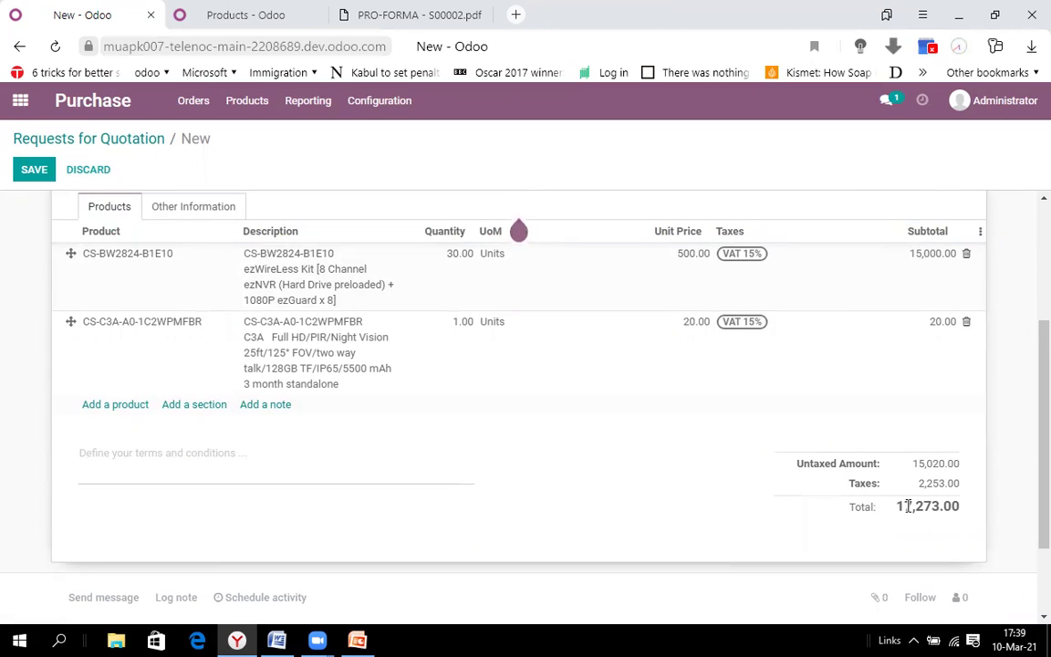
pyautogui.click(288, 447)
pyautogui.write('TER')
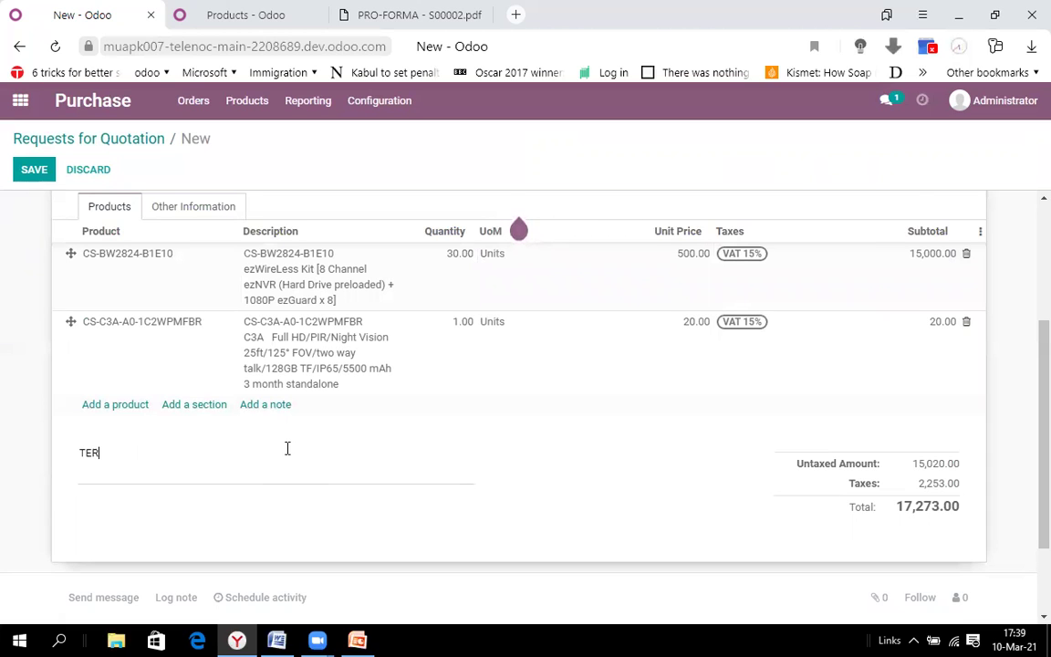
pyautogui.write('MS @ CONDITIONS')
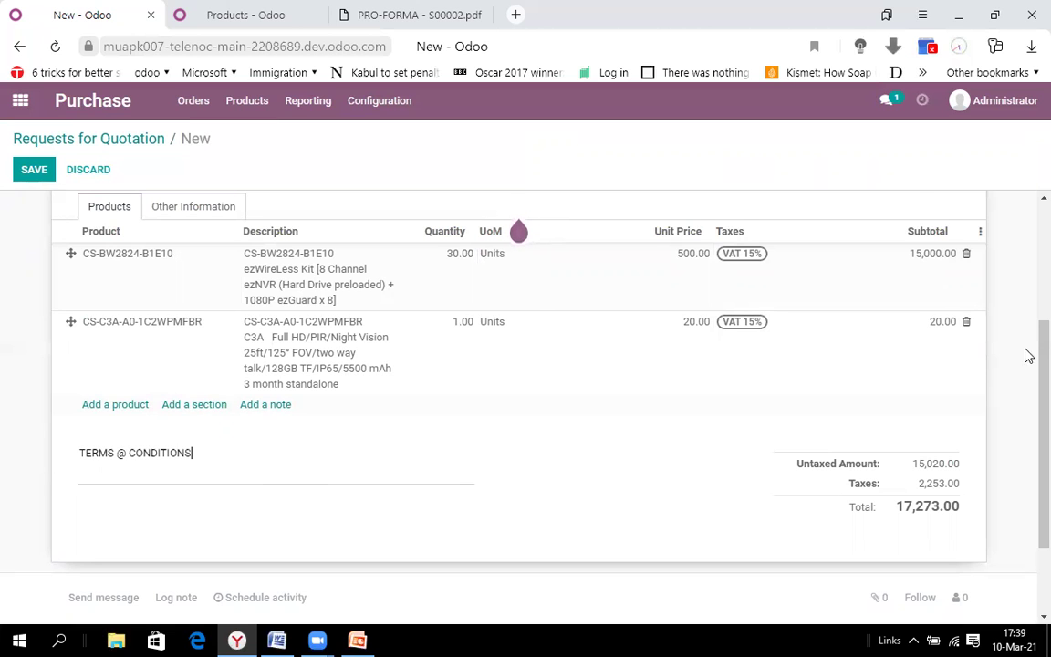
pyautogui.scroll(3, 1025, 370)
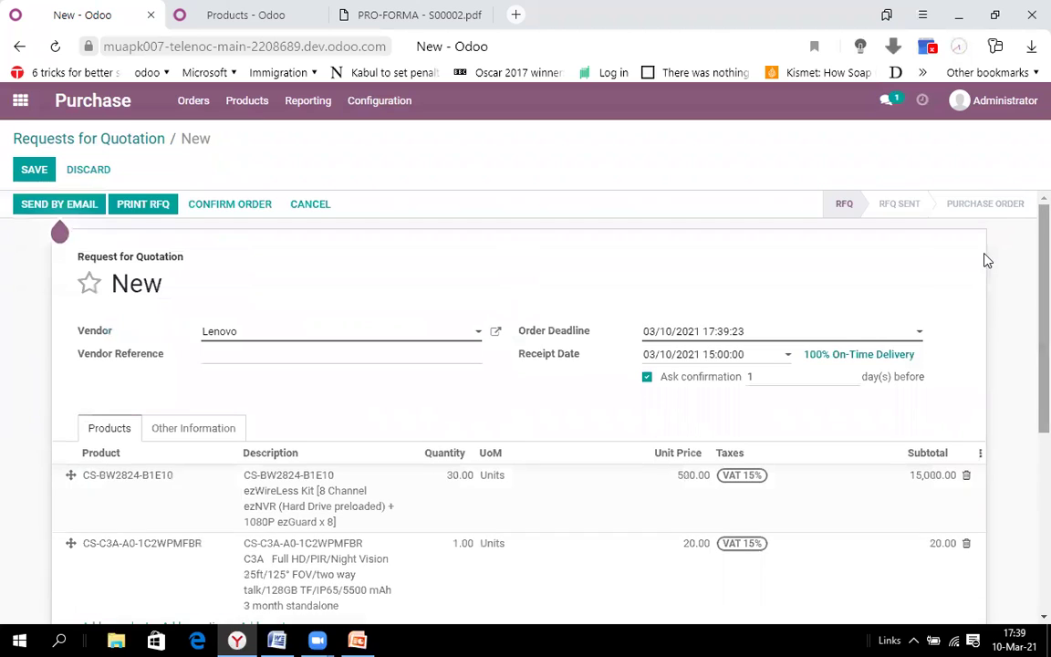
pyautogui.click(458, 558)
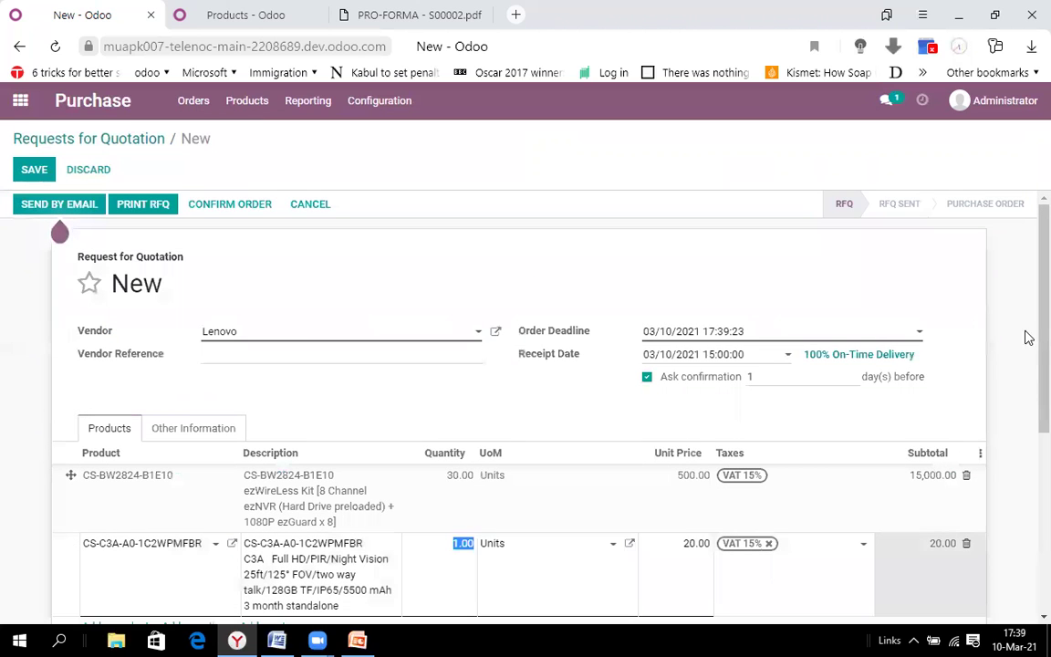
pyautogui.click(1025, 346)
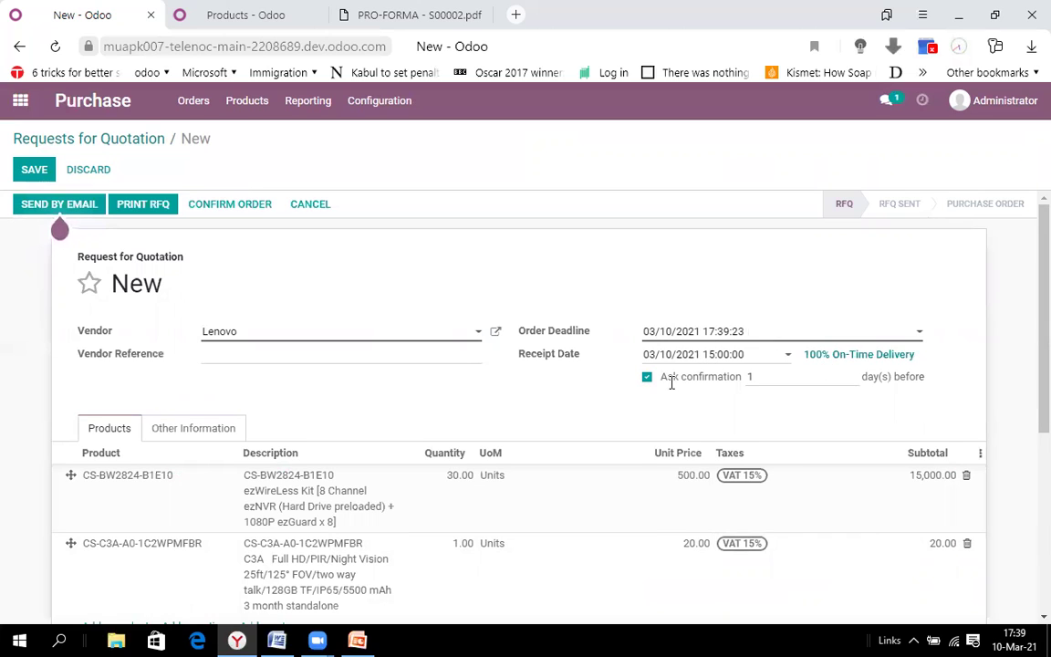
# Set the vendor reference to TY009 and save the request for quotation
pyautogui.moveTo(671, 383)
pyautogui.click(228, 350)
pyautogui.write('TY006')
pyautogui.click(37, 173)
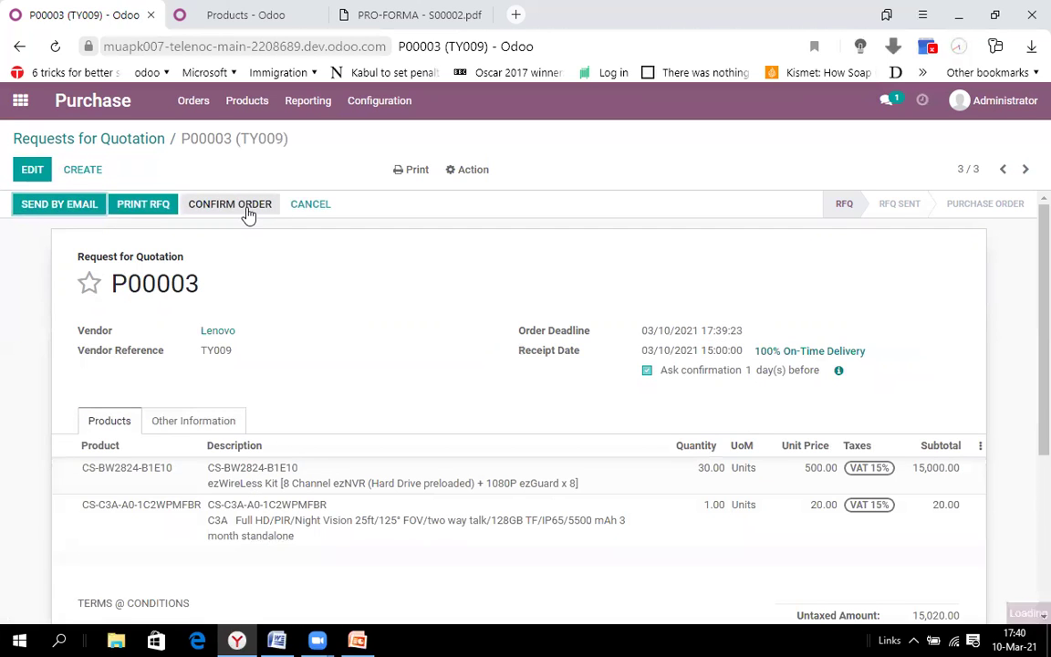
# Confirm the order and print the purchase order as a PDF for reviewing its lines, totals and terms
pyautogui.click(248, 212)
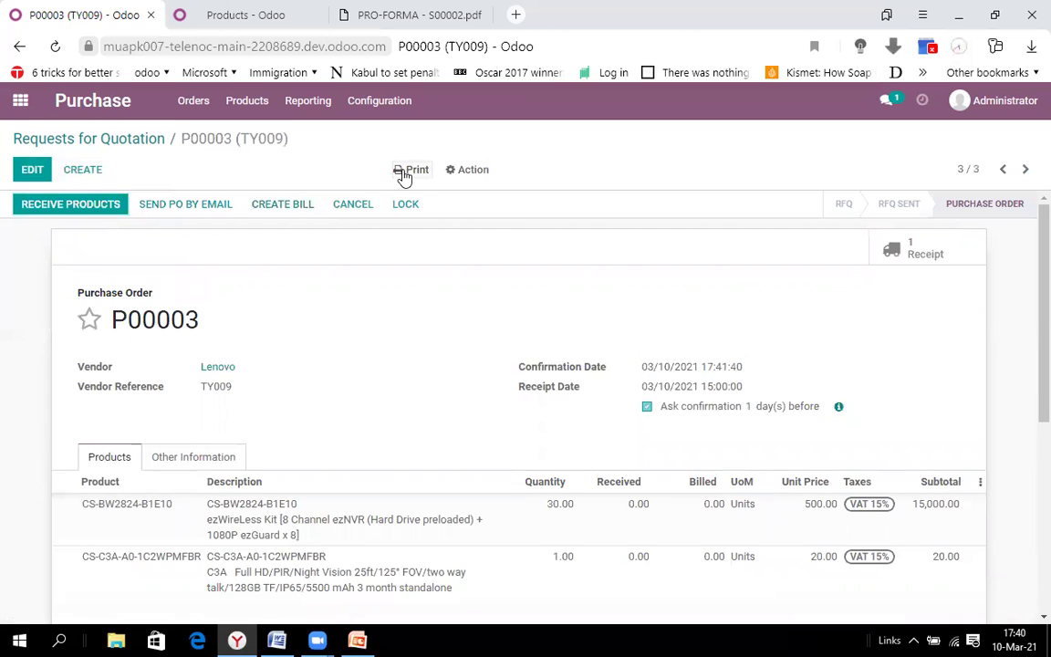
pyautogui.click(406, 171)
pyautogui.click(427, 201)
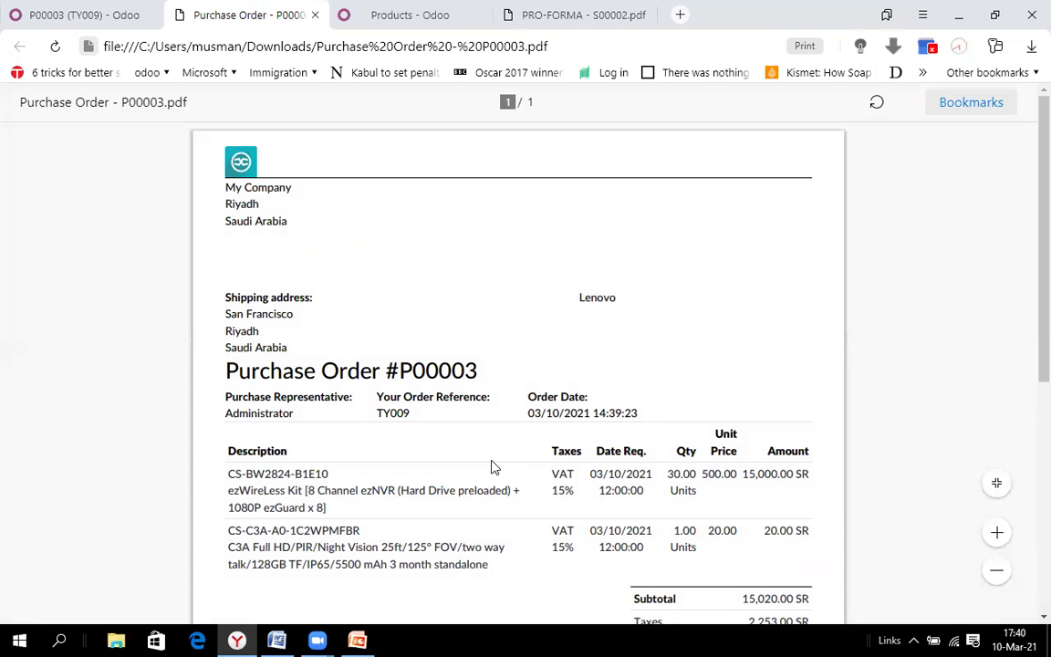
pyautogui.moveTo(1028, 251); pyautogui.dragTo(1028, 350)
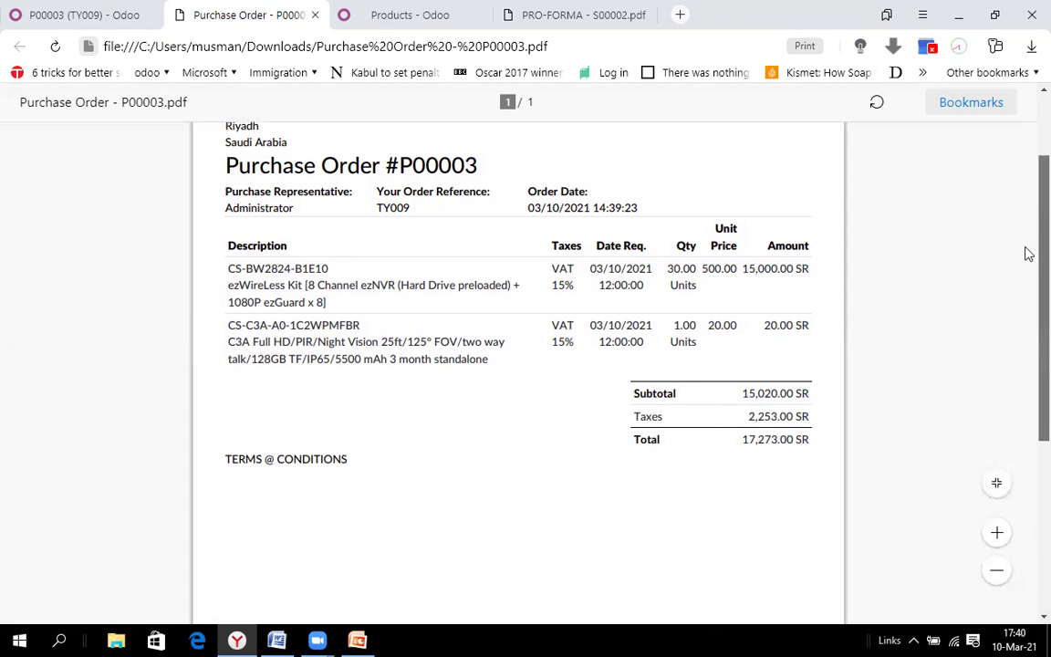
pyautogui.scroll(3, 1028, 254)
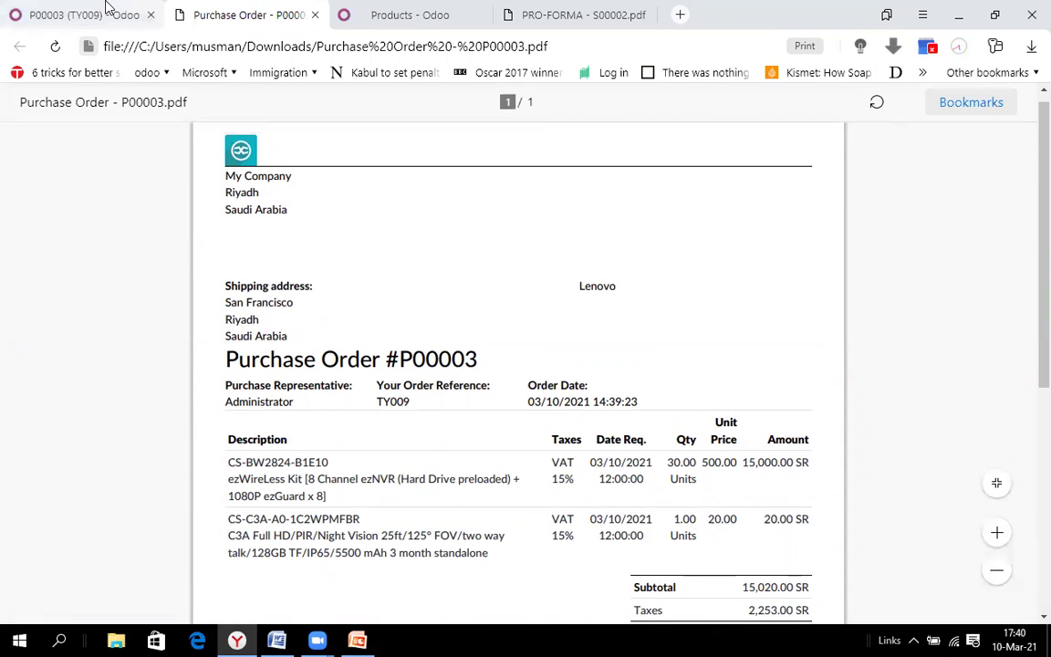
# View the incoming receipt from the purchase order, and find it among the receipts to process in Inventory
pyautogui.click(107, 7)
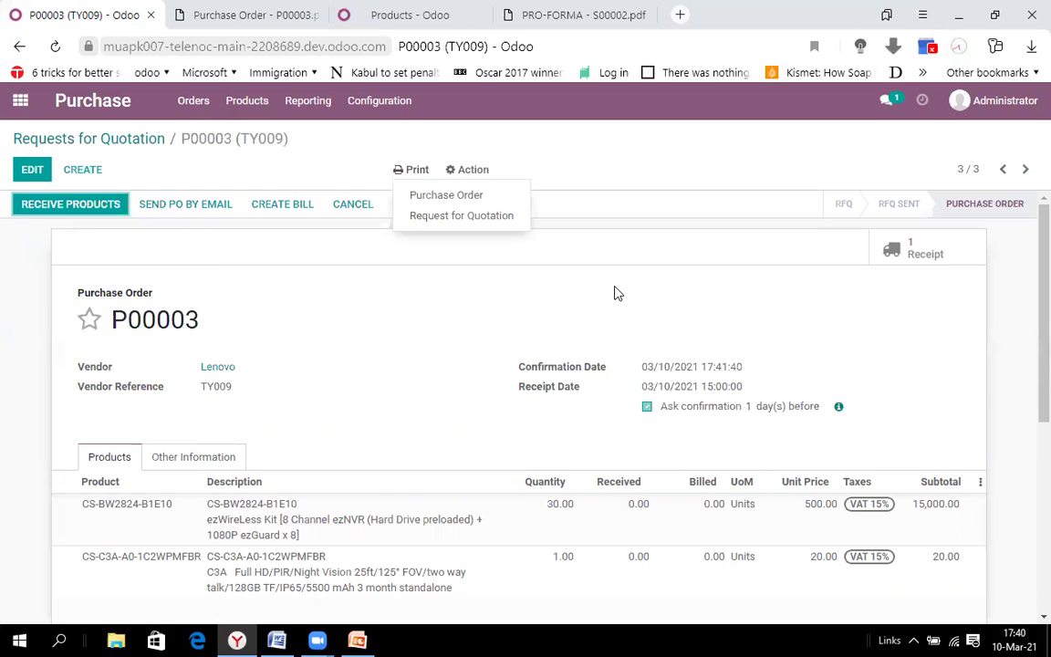
pyautogui.click(909, 255)
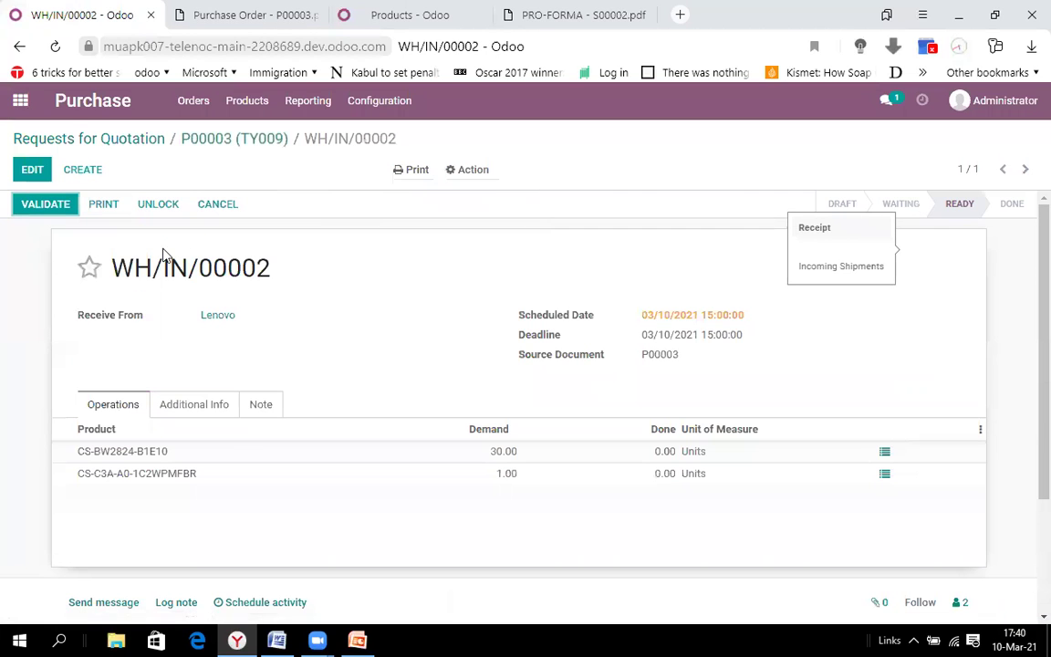
pyautogui.click(20, 102)
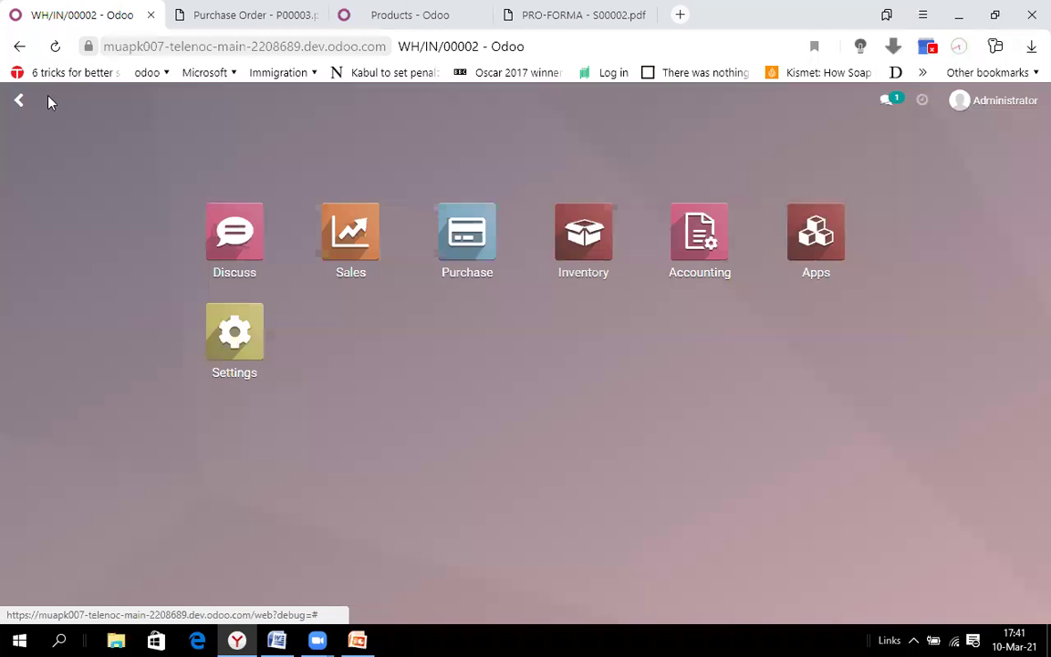
pyautogui.click(591, 246)
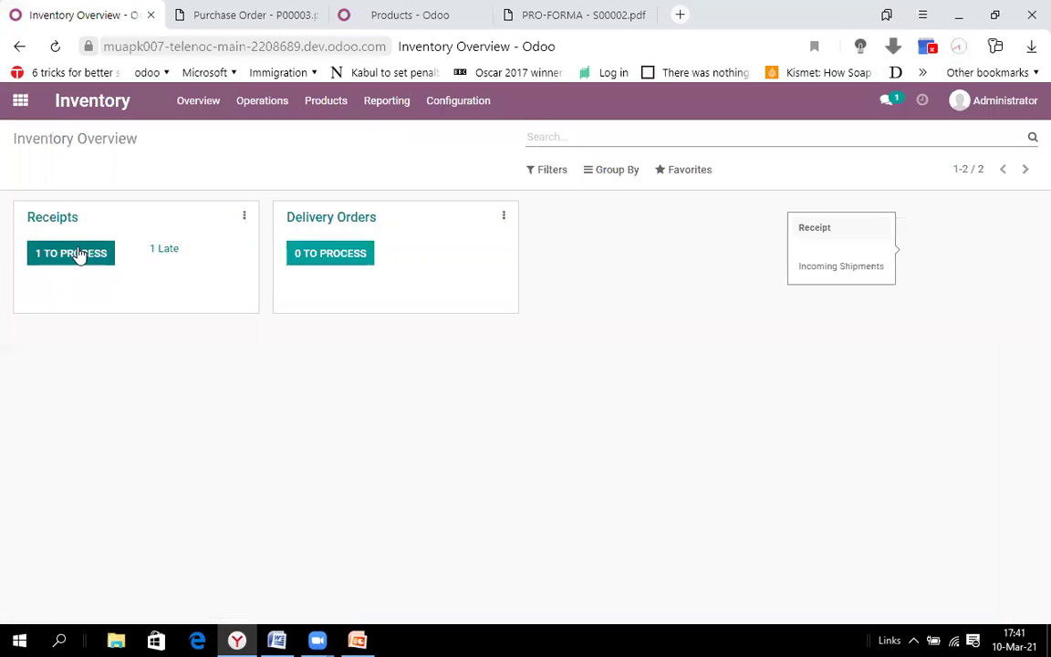
pyautogui.click(79, 254)
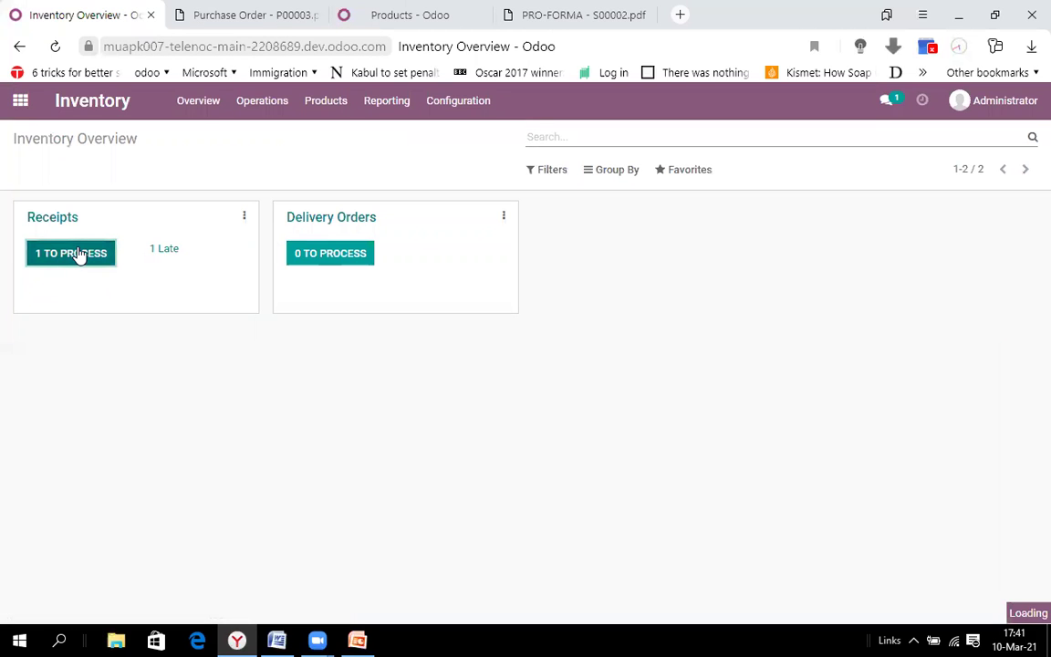
# Return to Purchase and open the receipt of the newest Lenovo purchase order
pyautogui.click(20, 100)
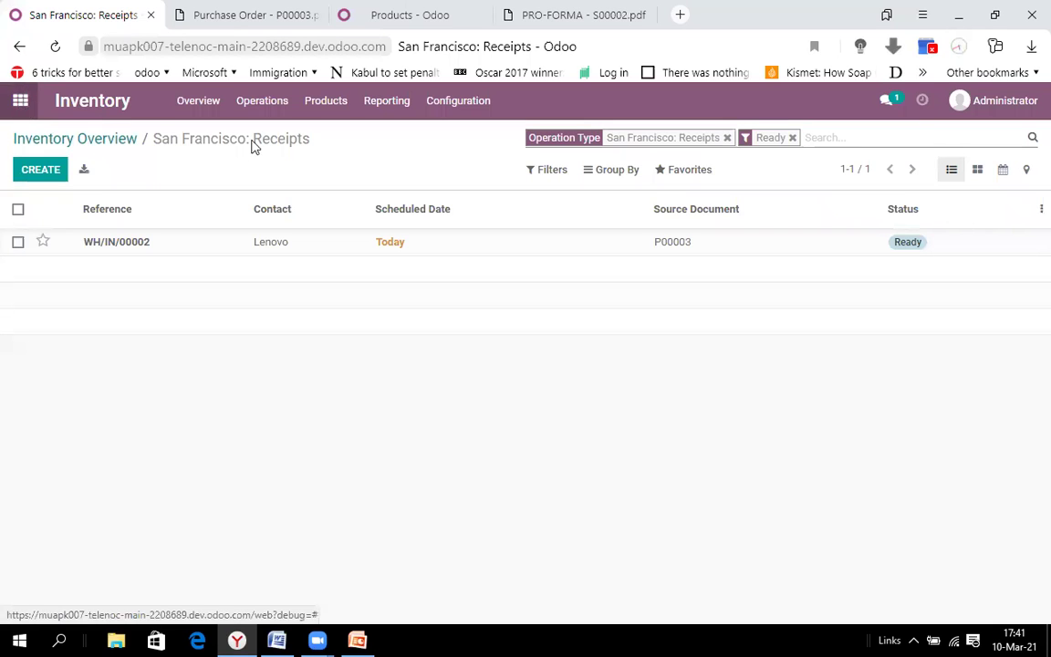
pyautogui.click(470, 262)
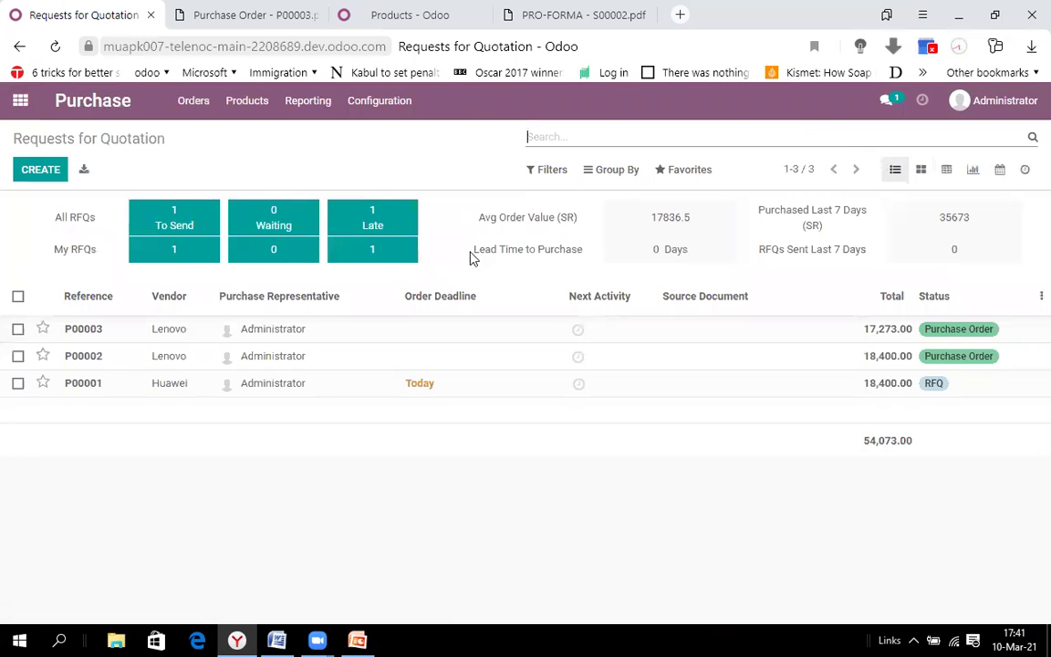
pyautogui.click(772, 333)
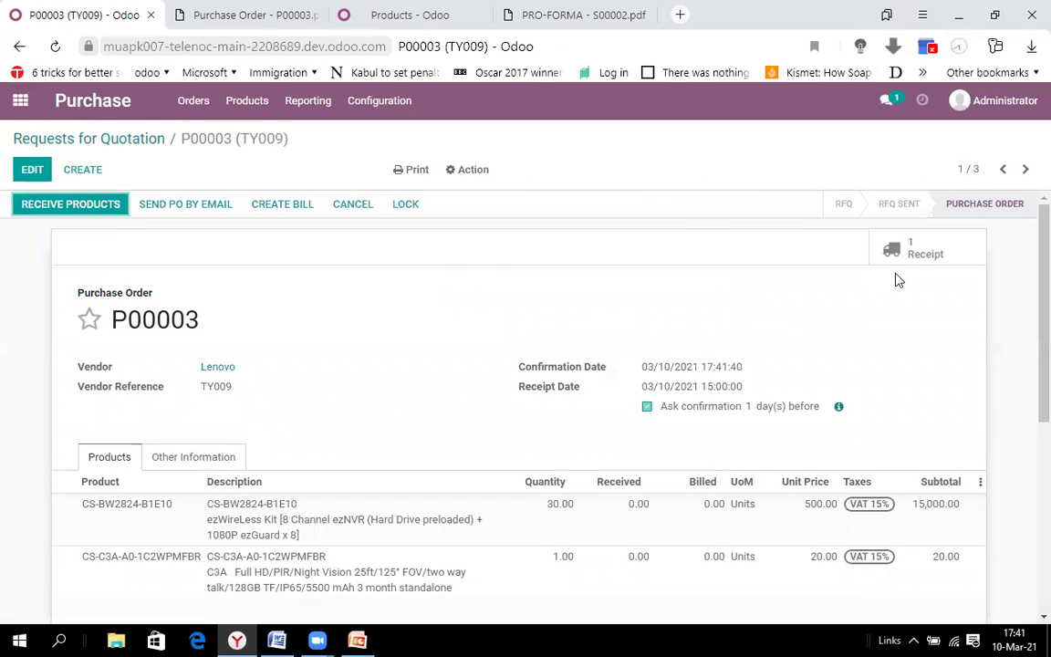
pyautogui.click(914, 250)
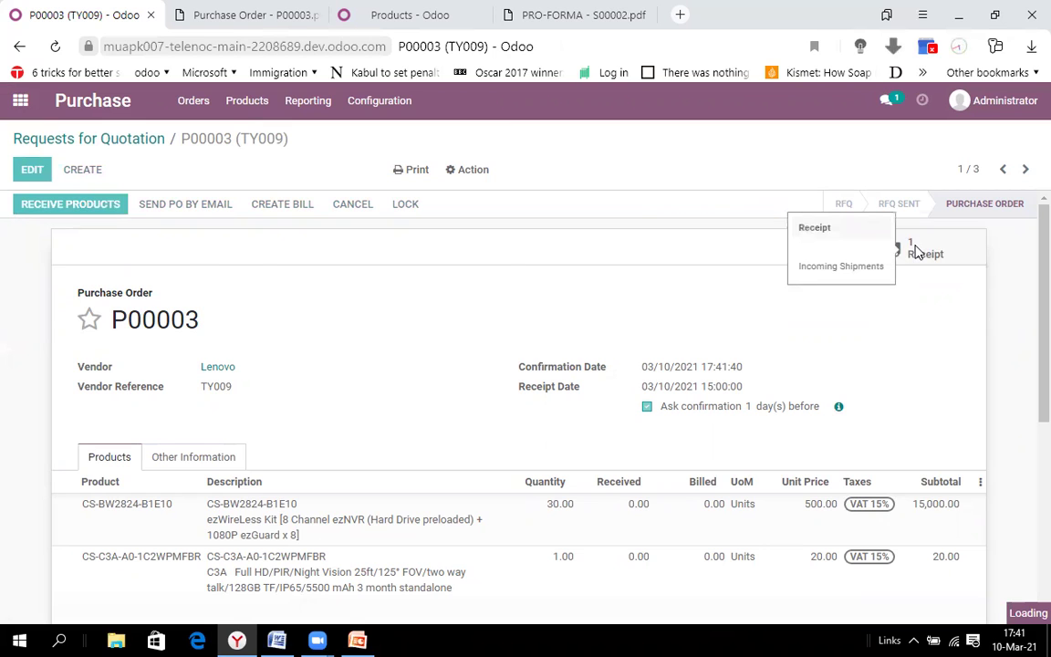
# Edit the receipt and assign 30 serial numbers starting from XN2003 to product CS-BW2824-B1E10
pyautogui.click(32, 173)
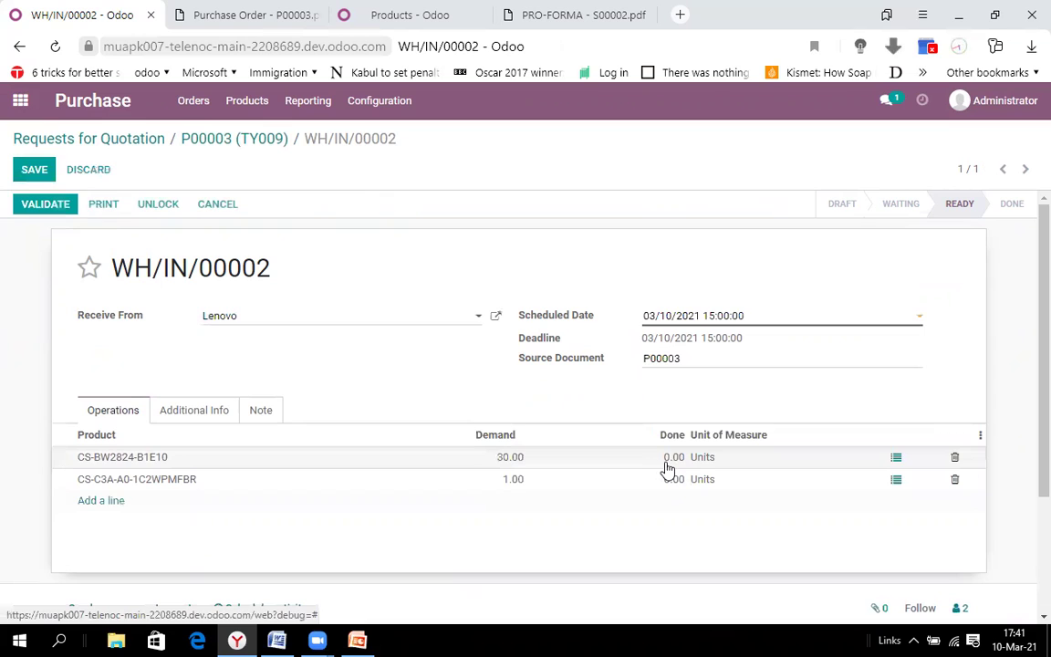
pyautogui.click(895, 462)
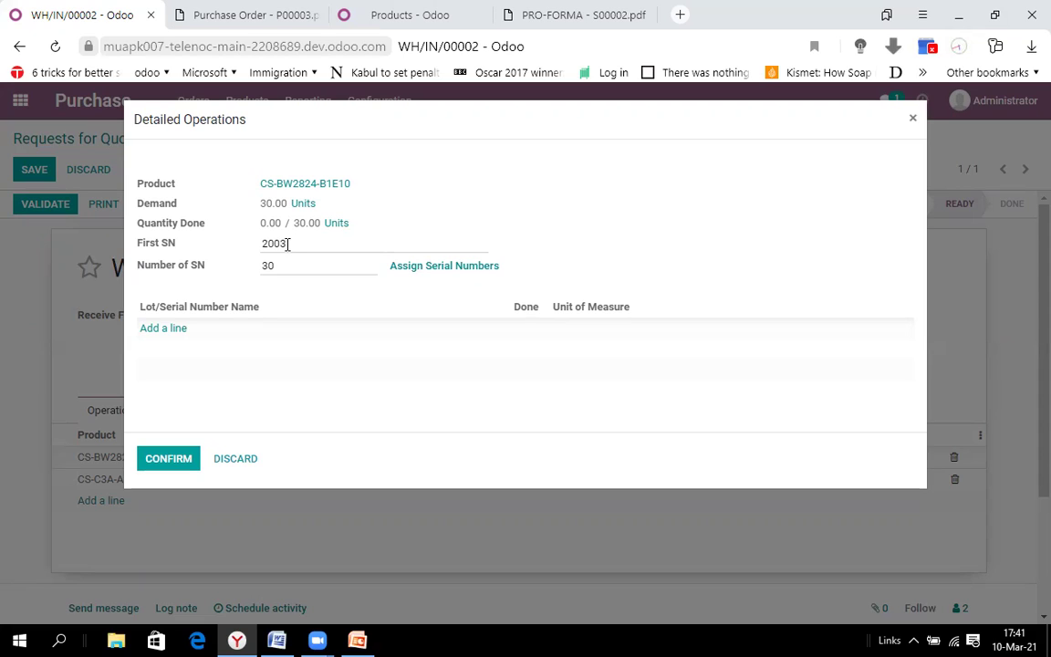
pyautogui.write('XN')
pyautogui.click(470, 273)
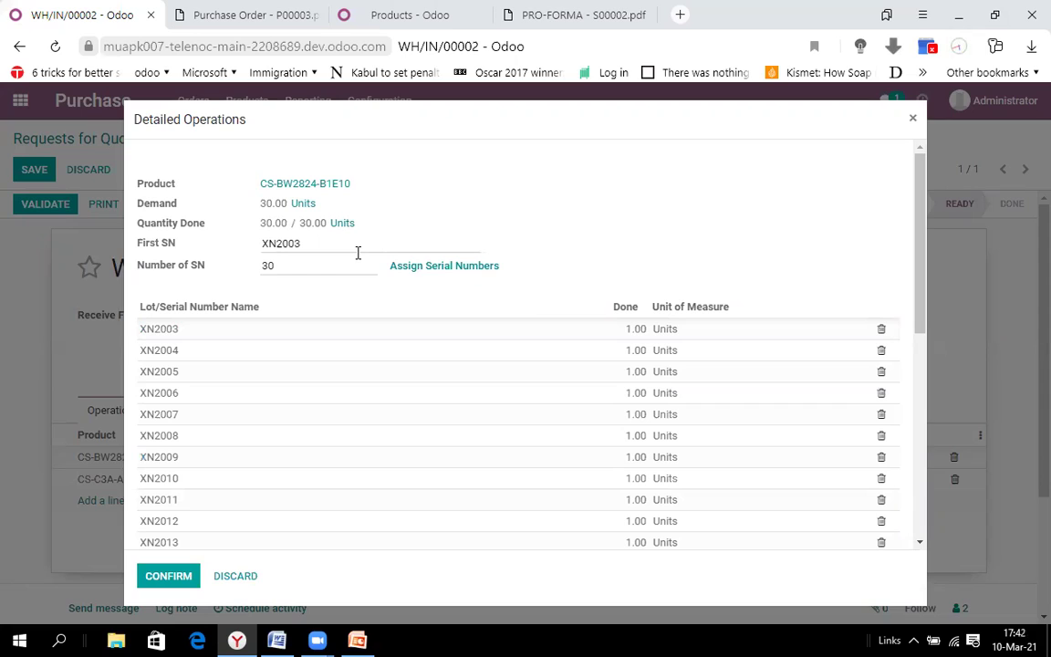
pyautogui.click(249, 392)
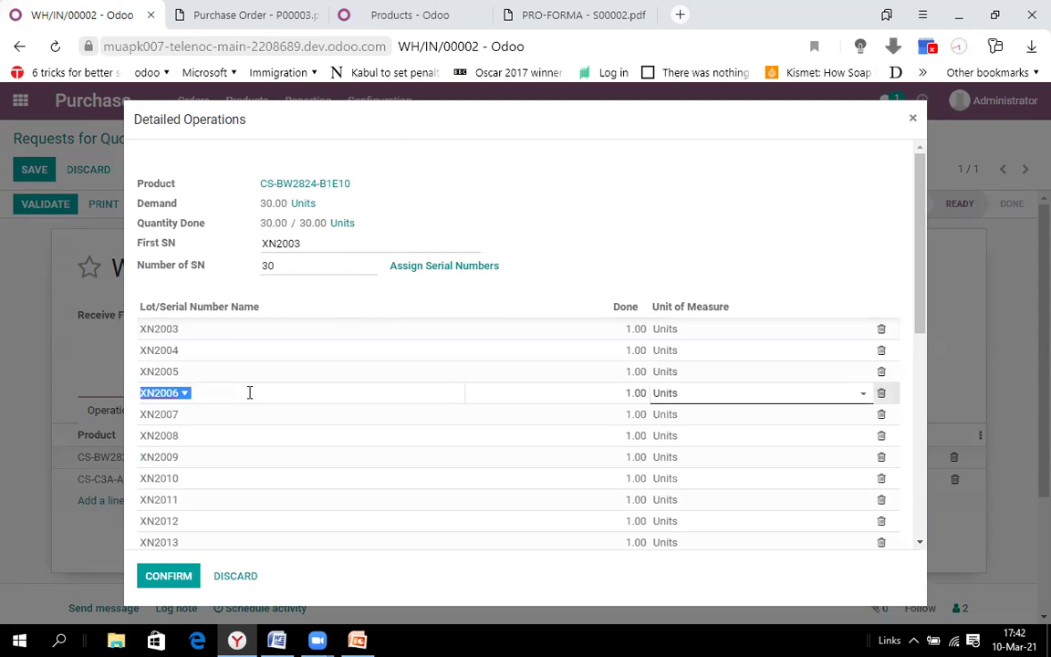
pyautogui.moveTo(921, 272); pyautogui.dragTo(910, 194)
pyautogui.click(168, 573)
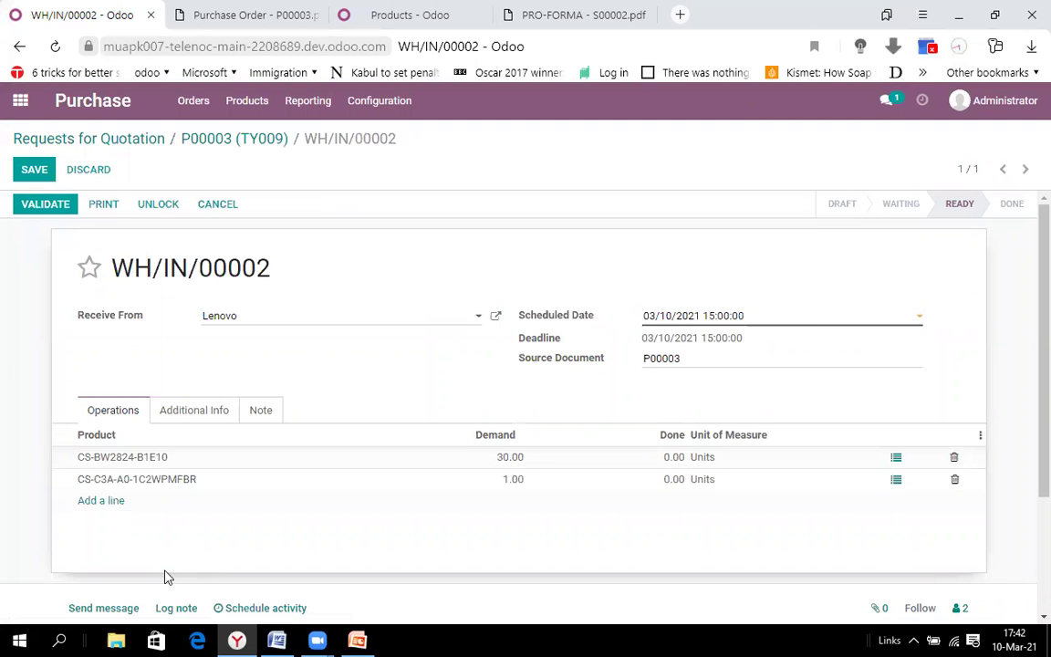
# Record serial number YU99901 on a detailed operation line for one unit of product CS-C3A-A0-1C2WPMFBR
pyautogui.click(895, 483)
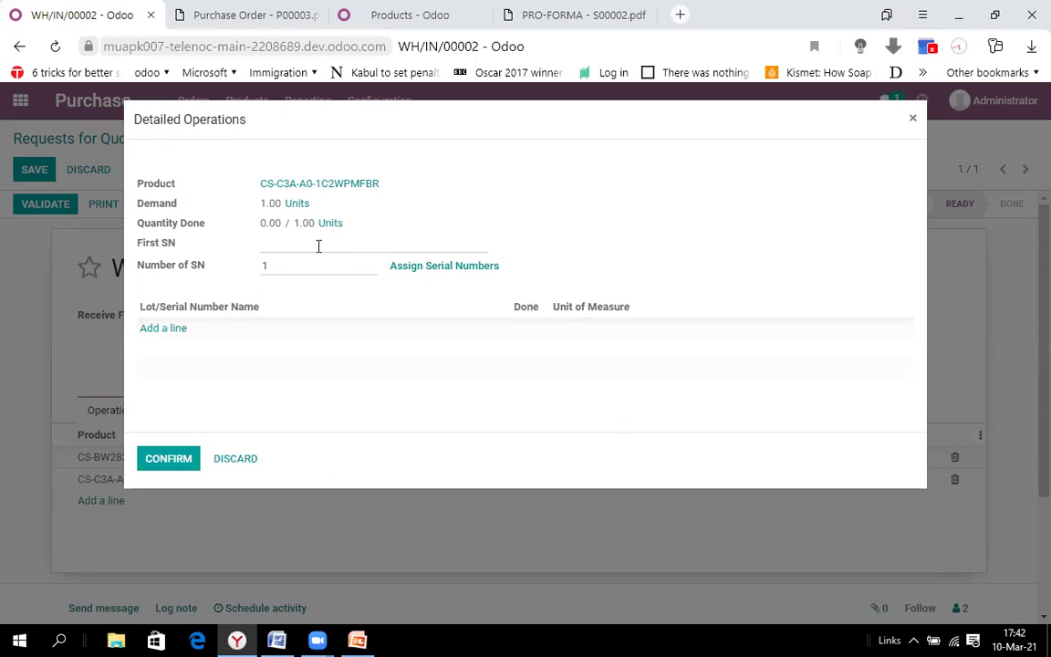
pyautogui.click(318, 246)
pyautogui.write('YU99901')
pyautogui.click(169, 460)
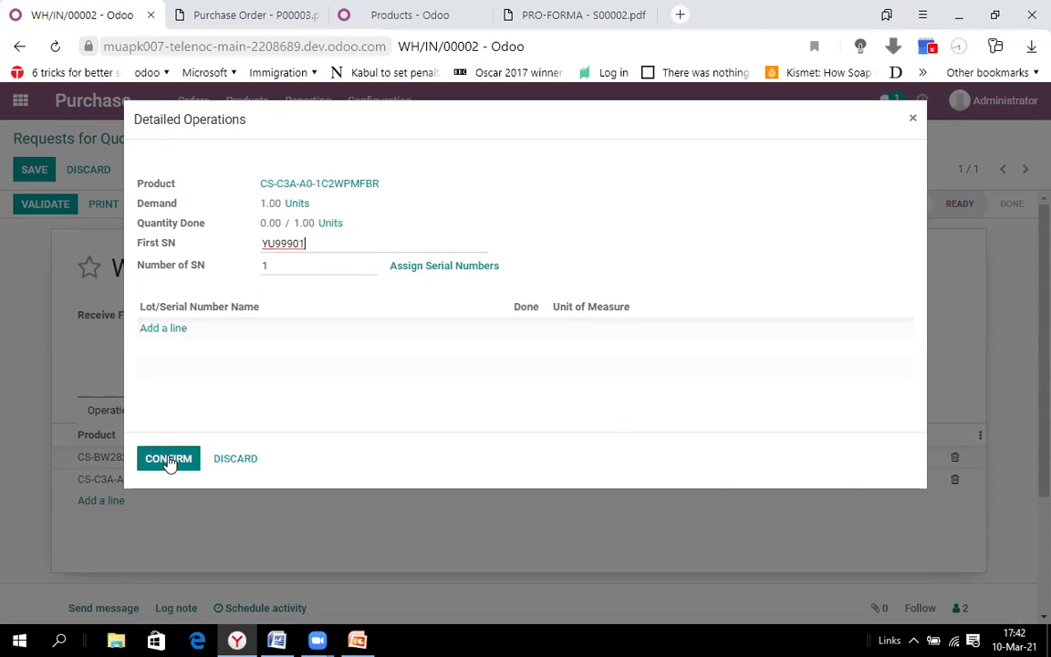
pyautogui.click(180, 336)
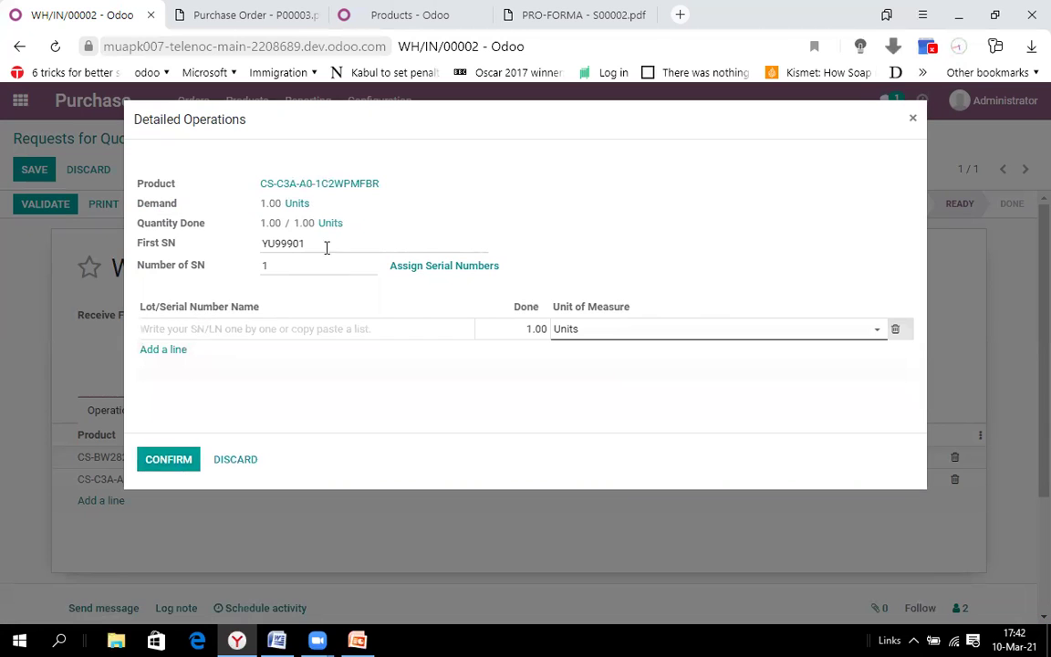
pyautogui.moveTo(315, 241); pyautogui.dragTo(253, 242)
pyautogui.hotkey('ctrl', 'c')
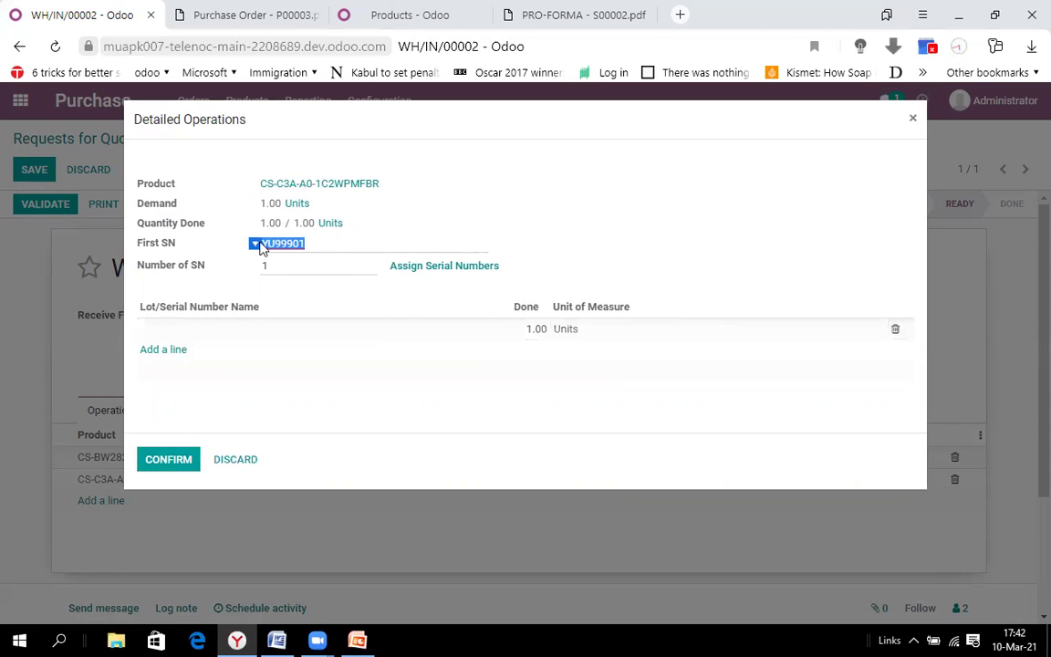
pyautogui.press('BackSpace')
pyautogui.click(264, 328)
pyautogui.hotkey('ctrl', 'v')
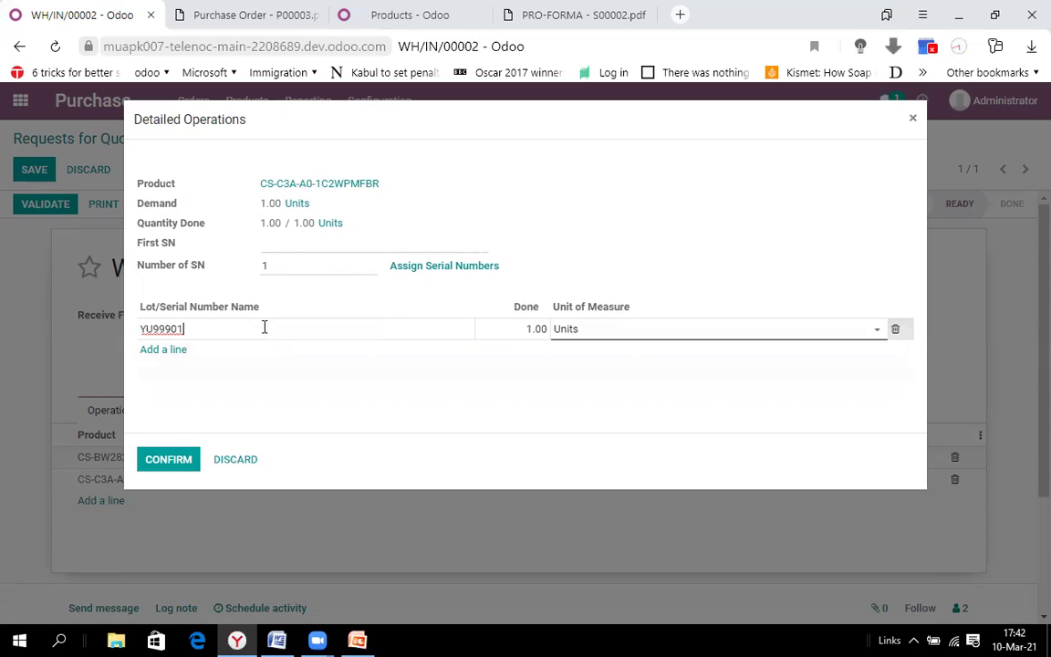
pyautogui.click(162, 467)
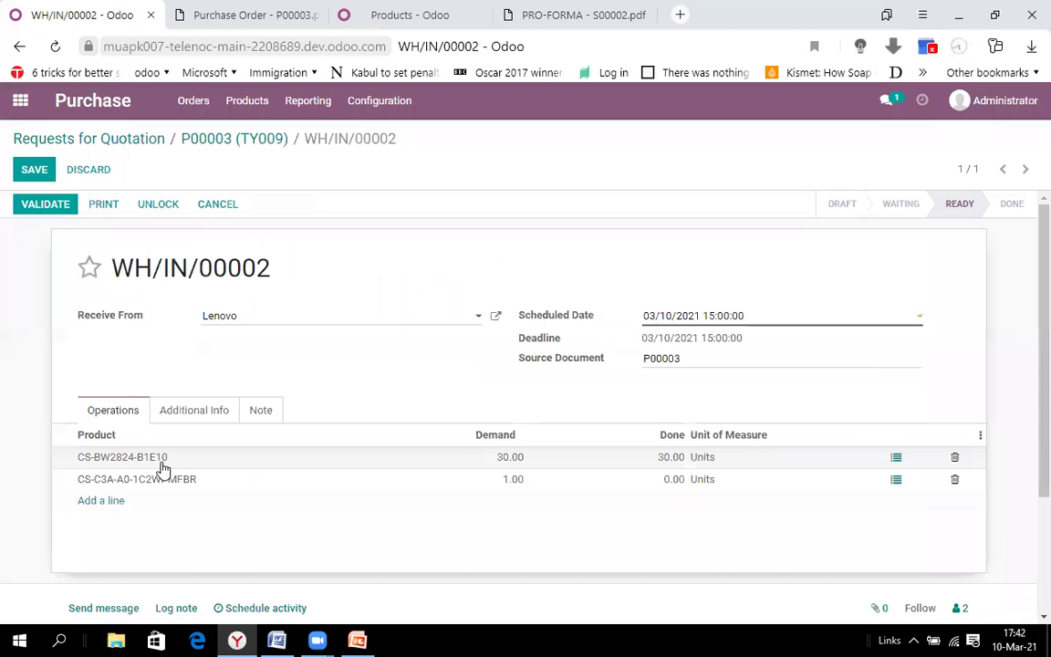
# Save and validate the receipt, and return to purchase order P00003
pyautogui.click(36, 172)
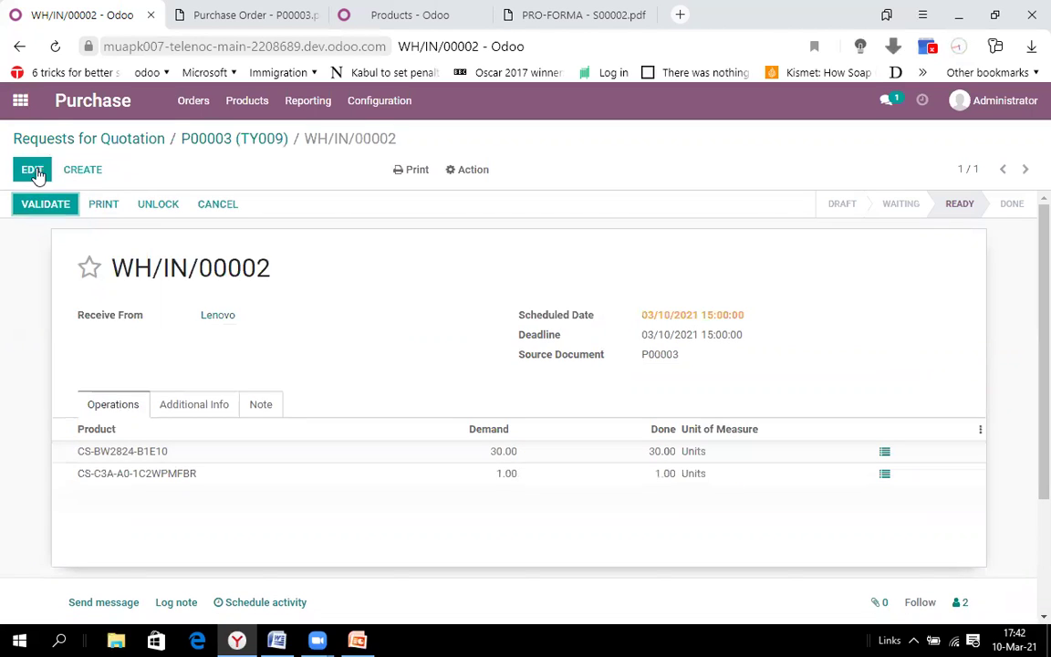
pyautogui.click(46, 208)
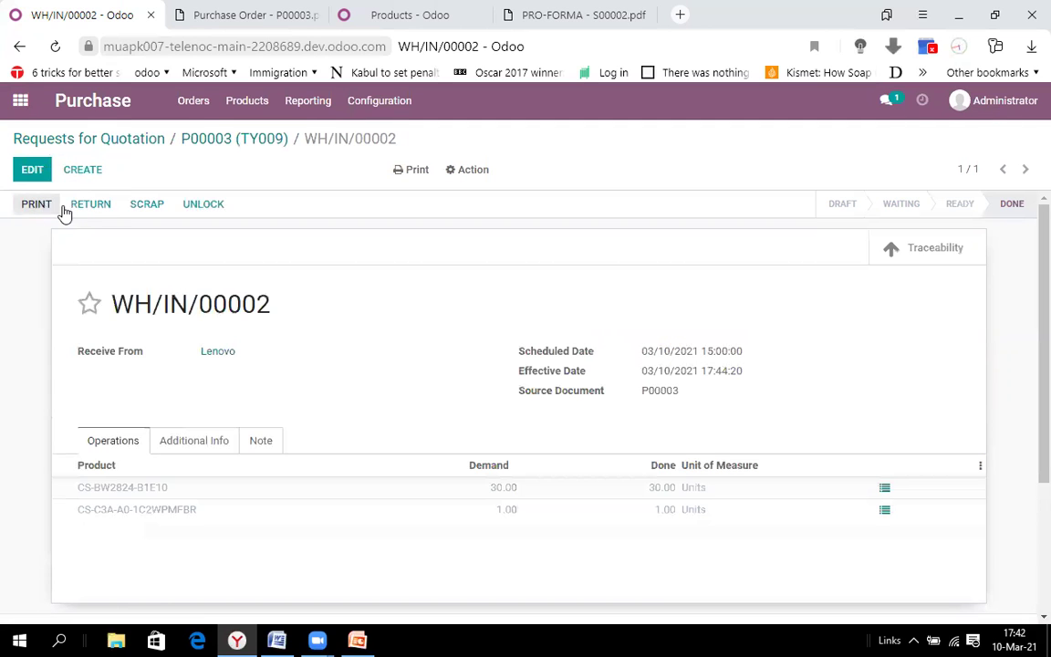
pyautogui.click(266, 146)
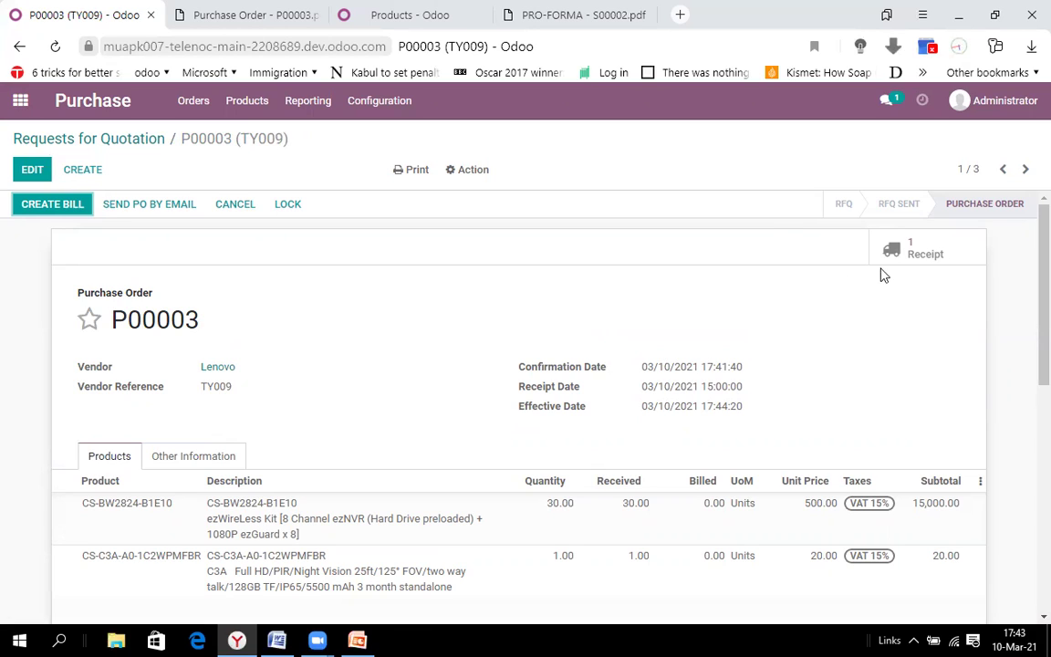
# Create the vendor bill from the purchase order, and confirm it after checking its lines and totals
pyautogui.click(63, 206)
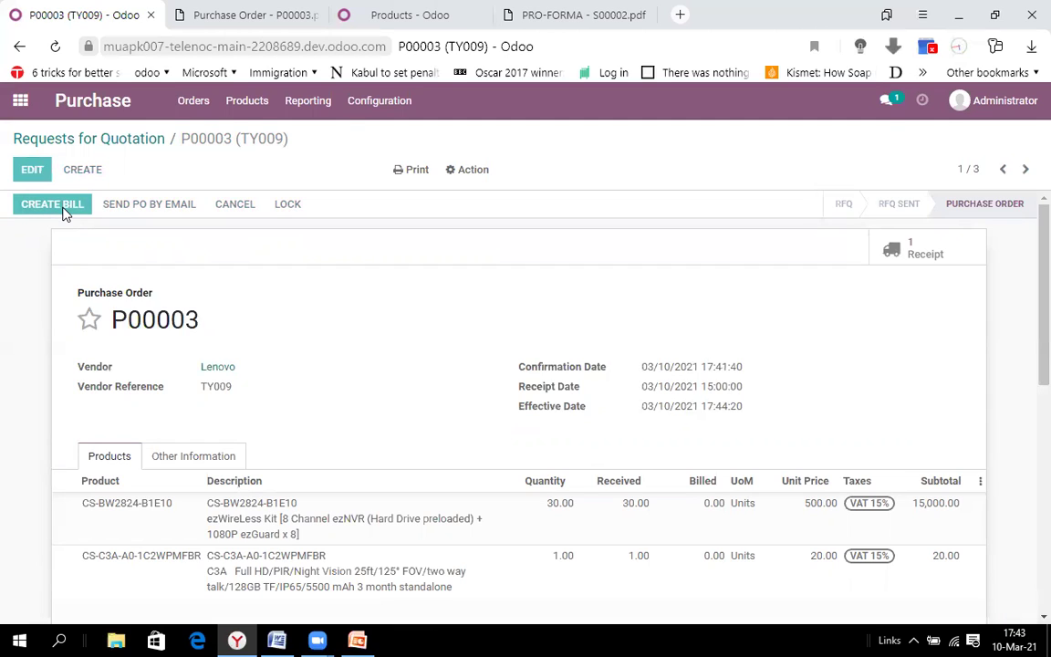
pyautogui.click(64, 207)
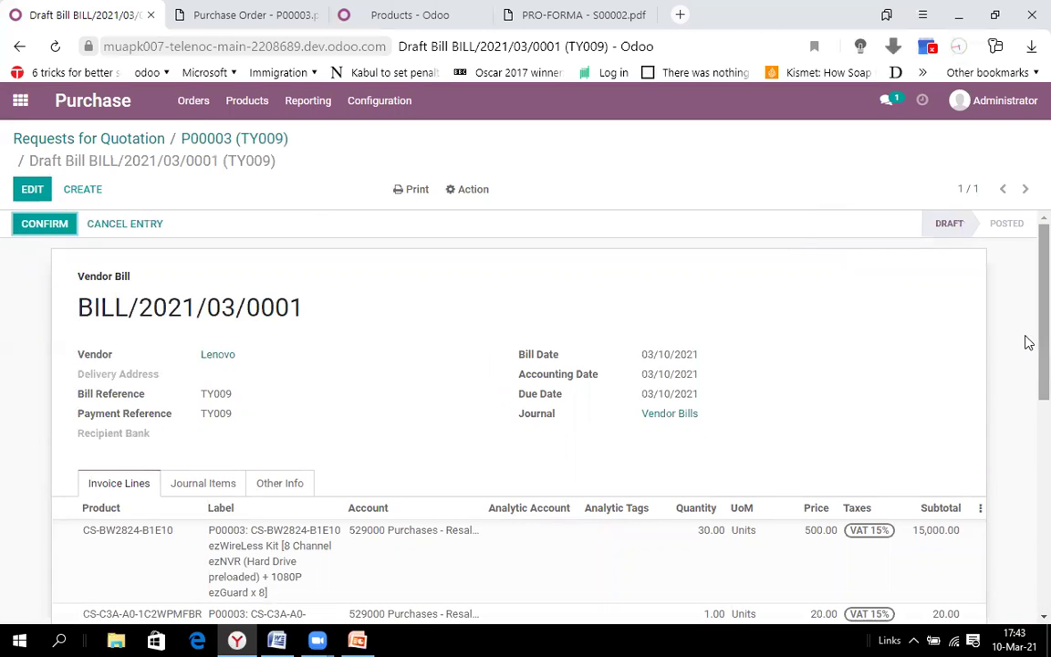
pyautogui.moveTo(1026, 328); pyautogui.dragTo(1030, 251)
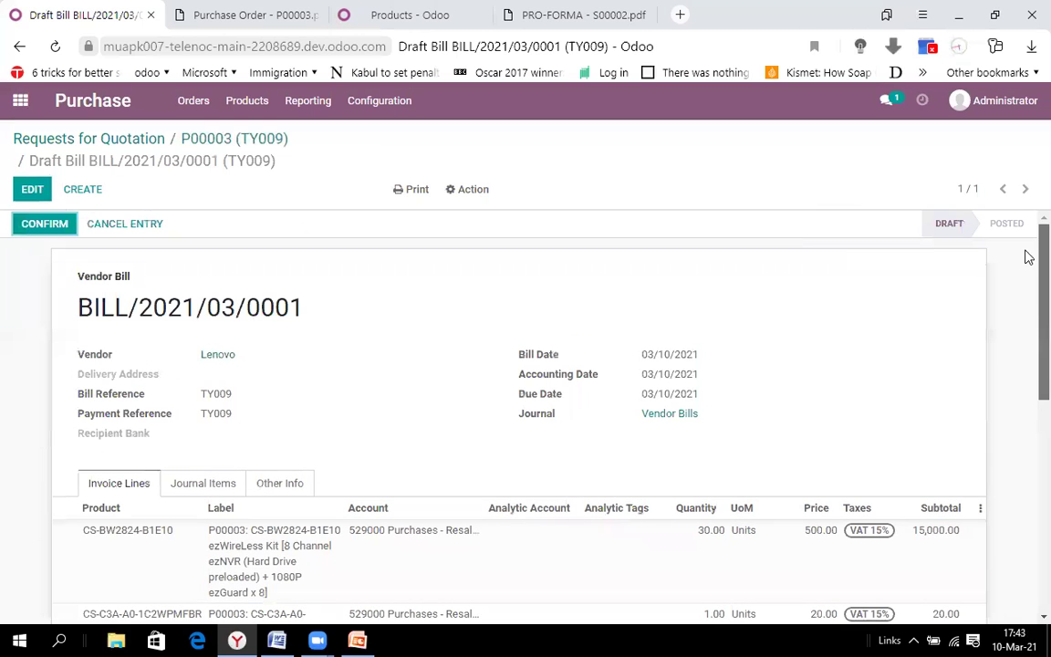
pyautogui.click(32, 189)
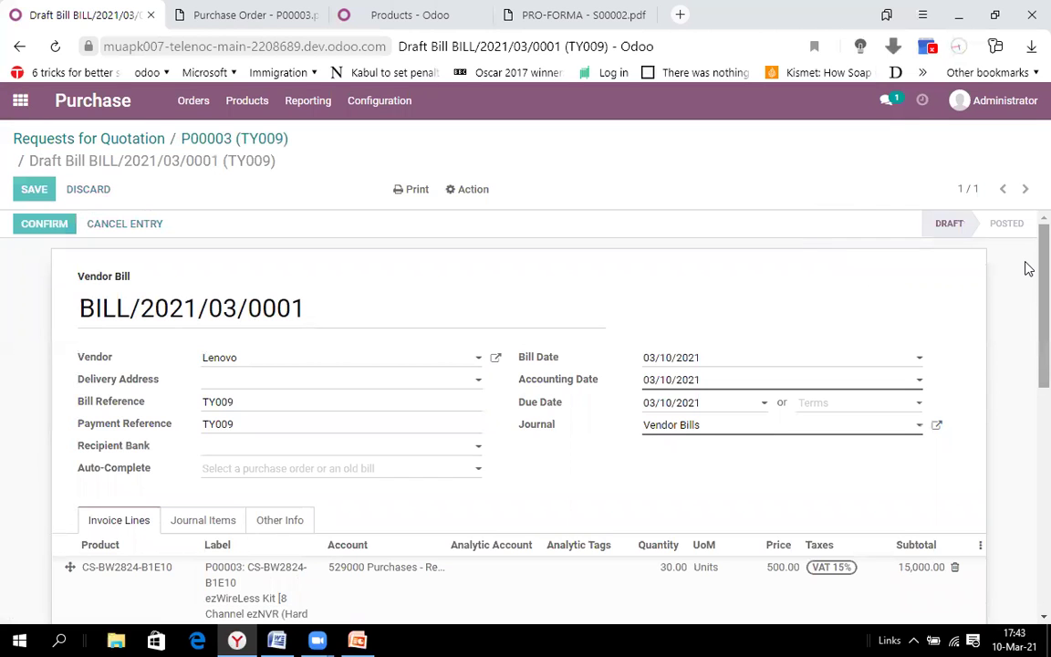
pyautogui.scroll(-3, 1027, 334)
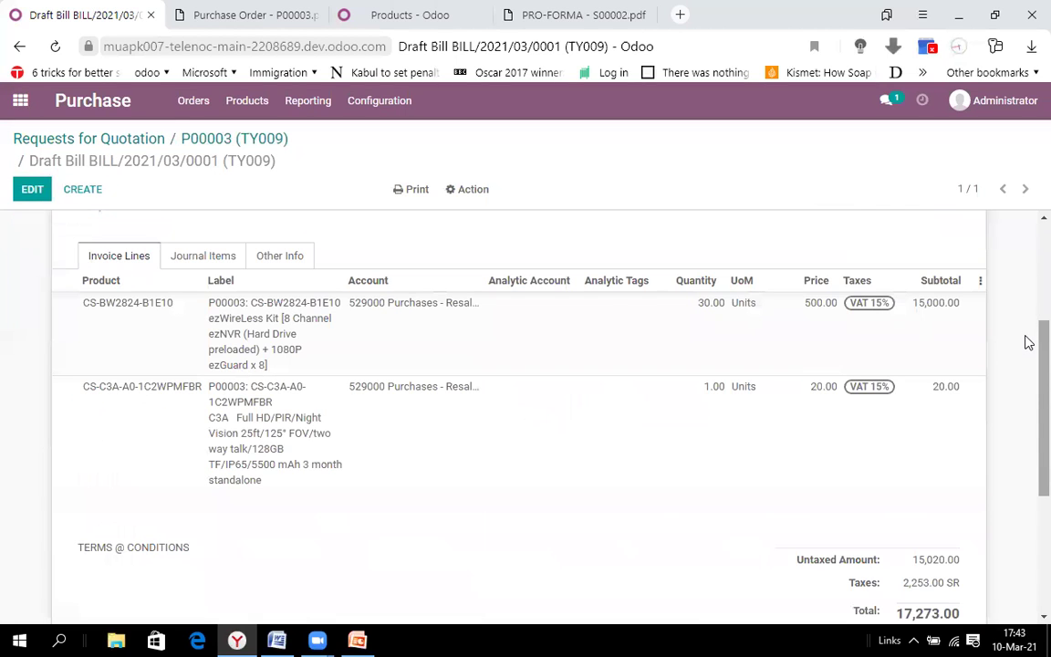
pyautogui.scroll(1, 1028, 314)
pyautogui.scroll(2, 1028, 301)
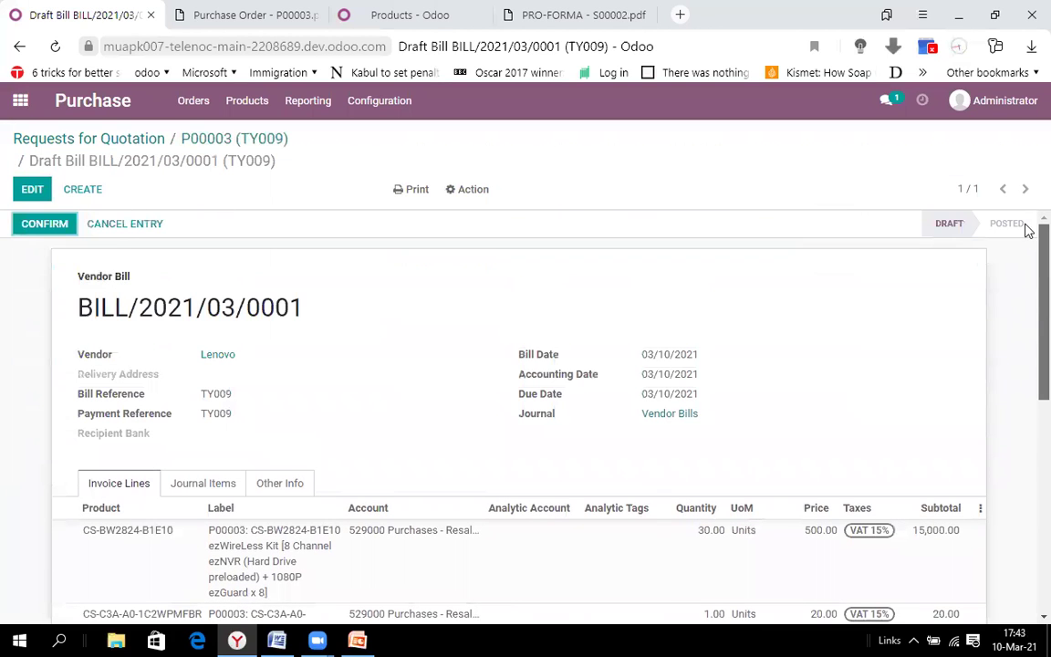
pyautogui.click(45, 230)
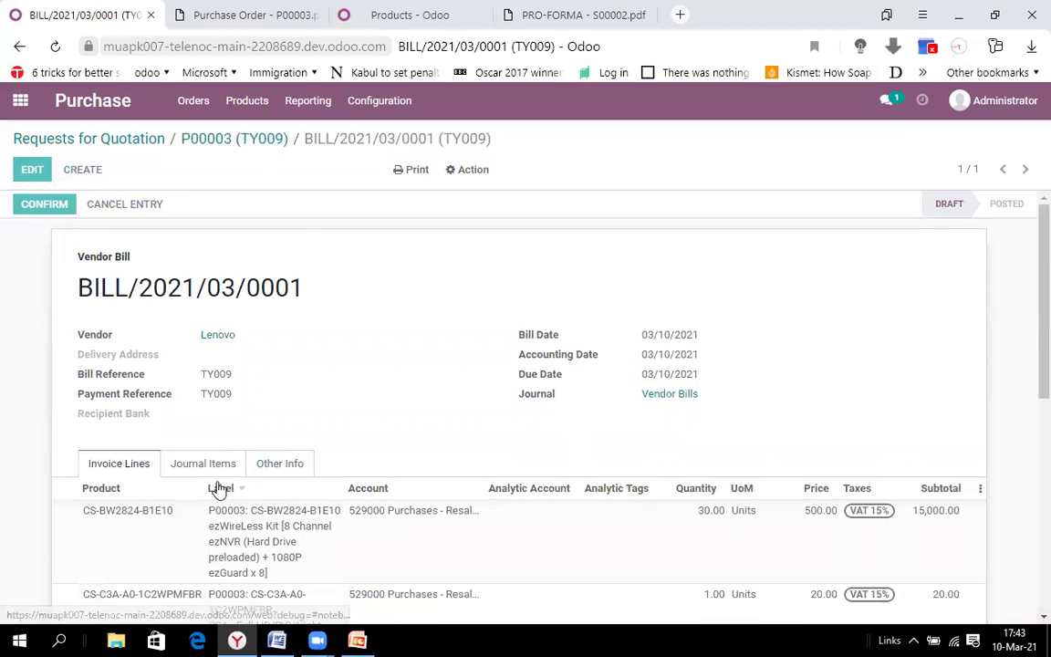
# Examine the journal items of the posted vendor bill, including its tax and payable entries
pyautogui.click(218, 466)
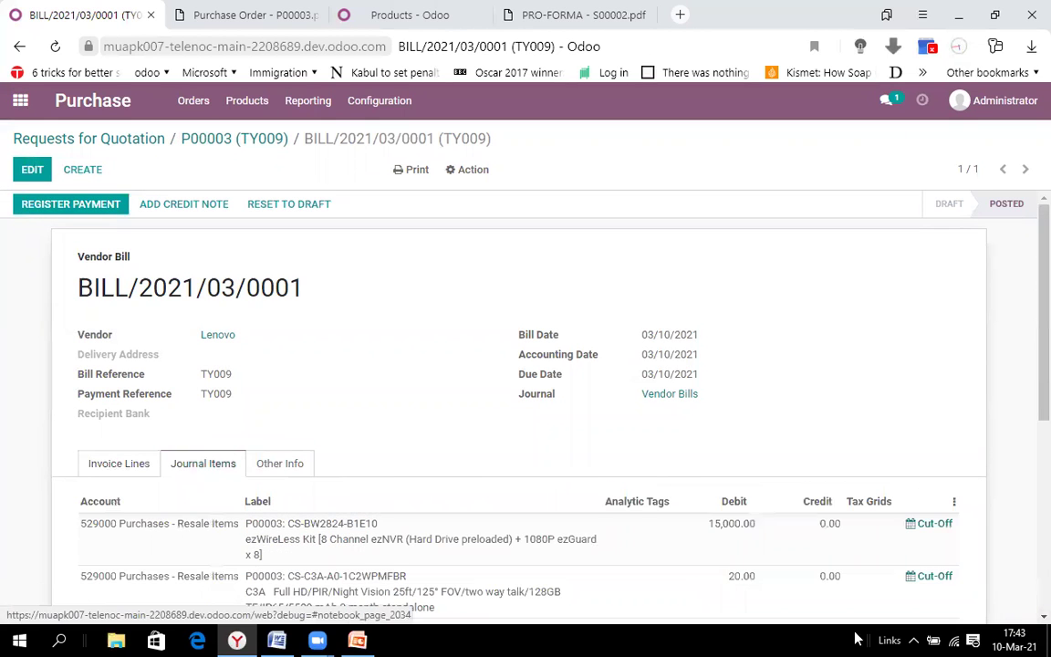
pyautogui.scroll(-3, 1027, 347)
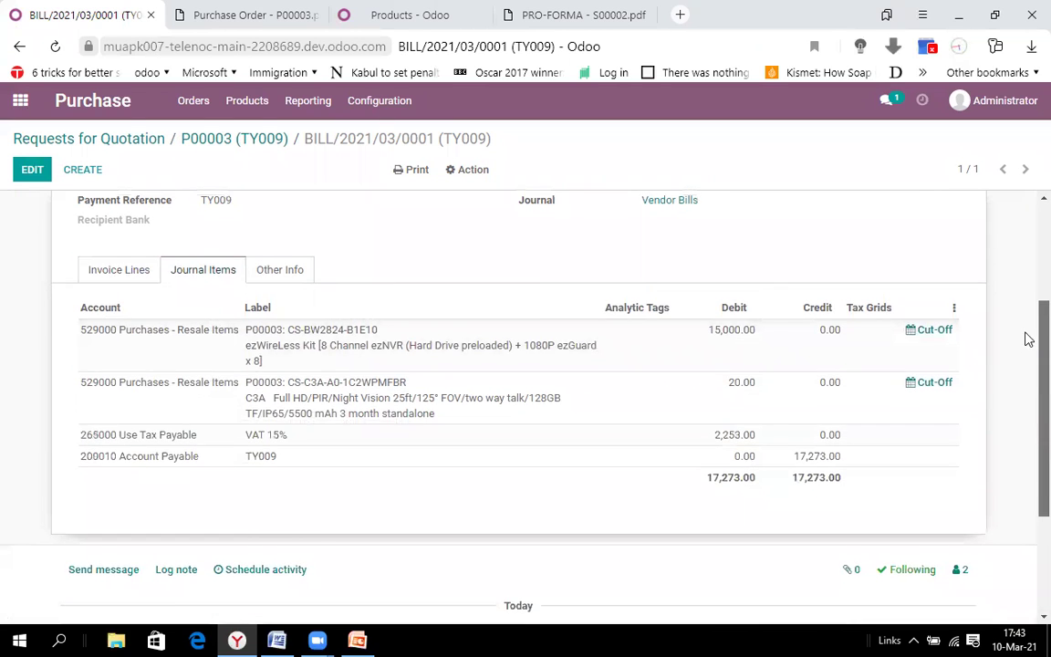
pyautogui.scroll(3, 1025, 338)
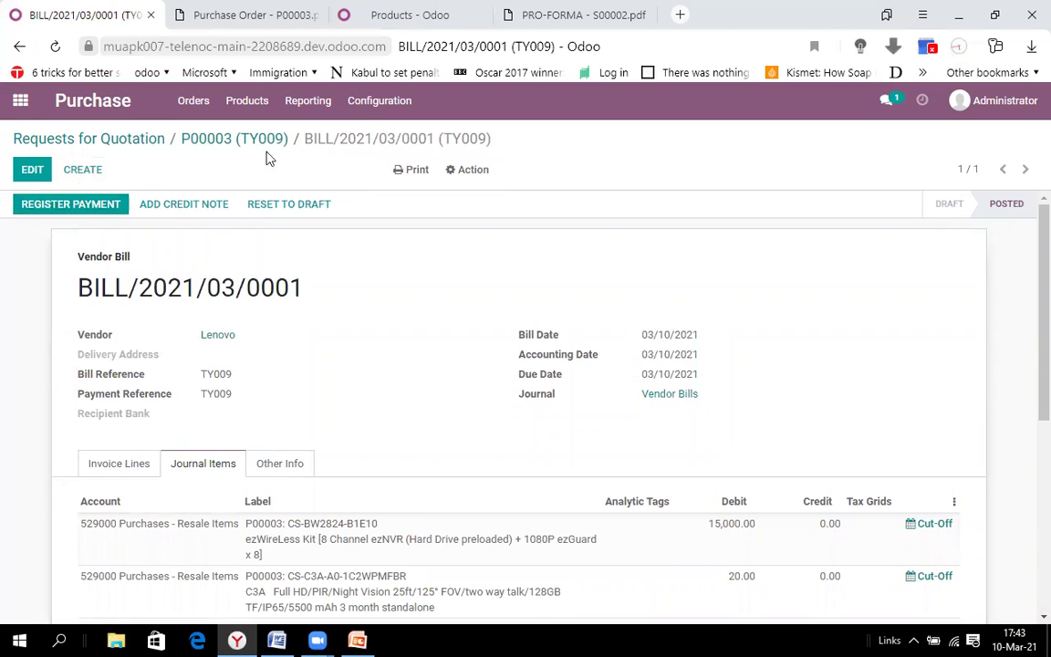
# Register a partial payment of 10000 from the Bank journal for the vendor bill
pyautogui.click(93, 210)
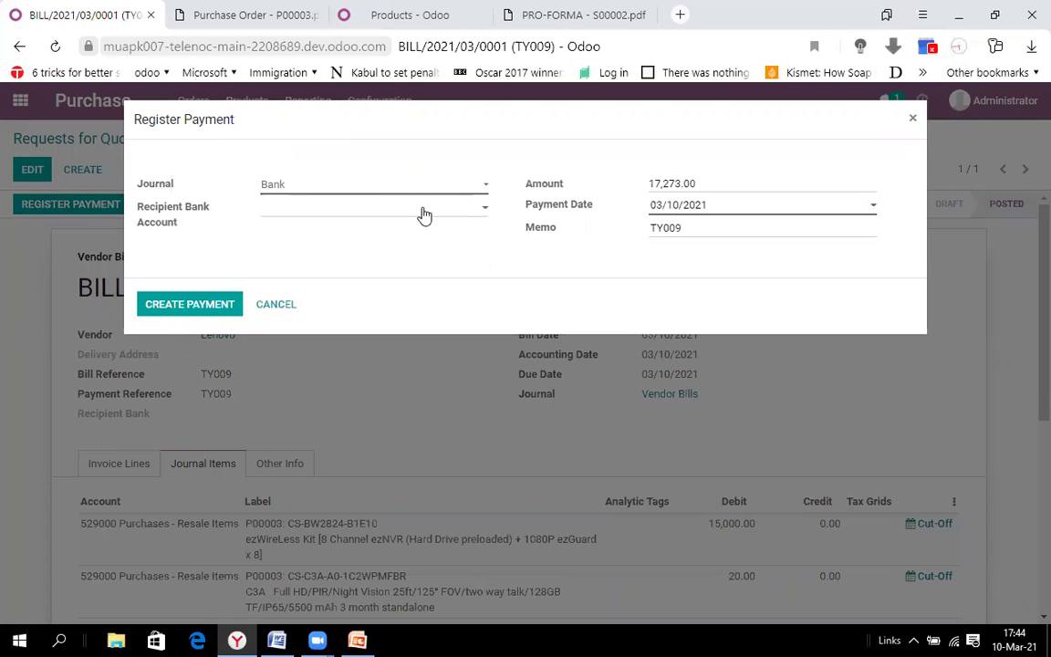
pyautogui.moveTo(723, 188); pyautogui.dragTo(634, 196)
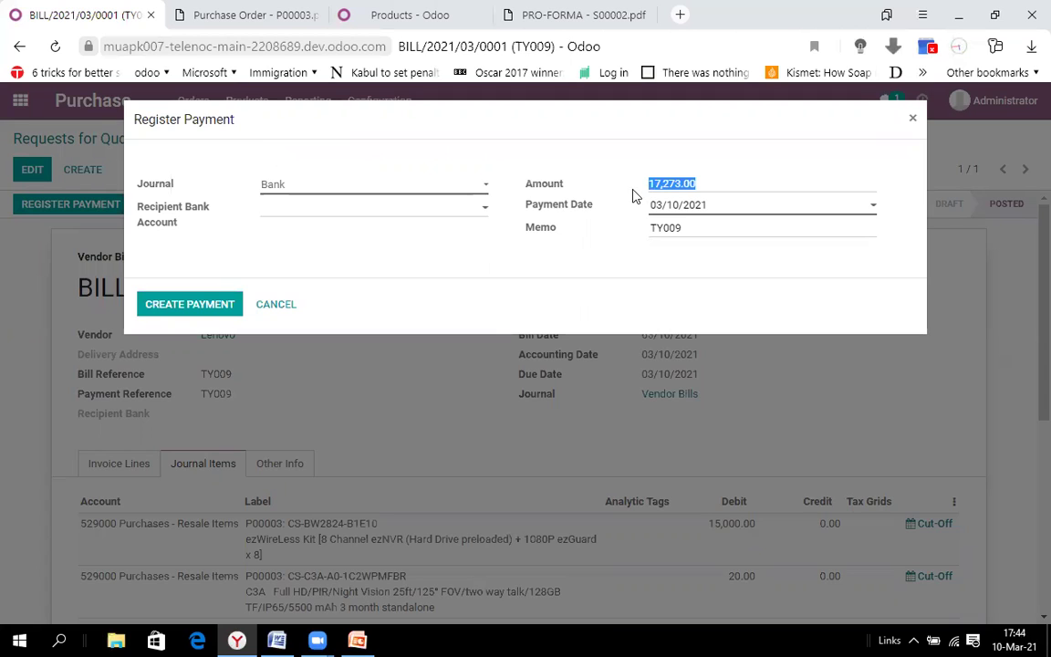
pyautogui.write('10000')
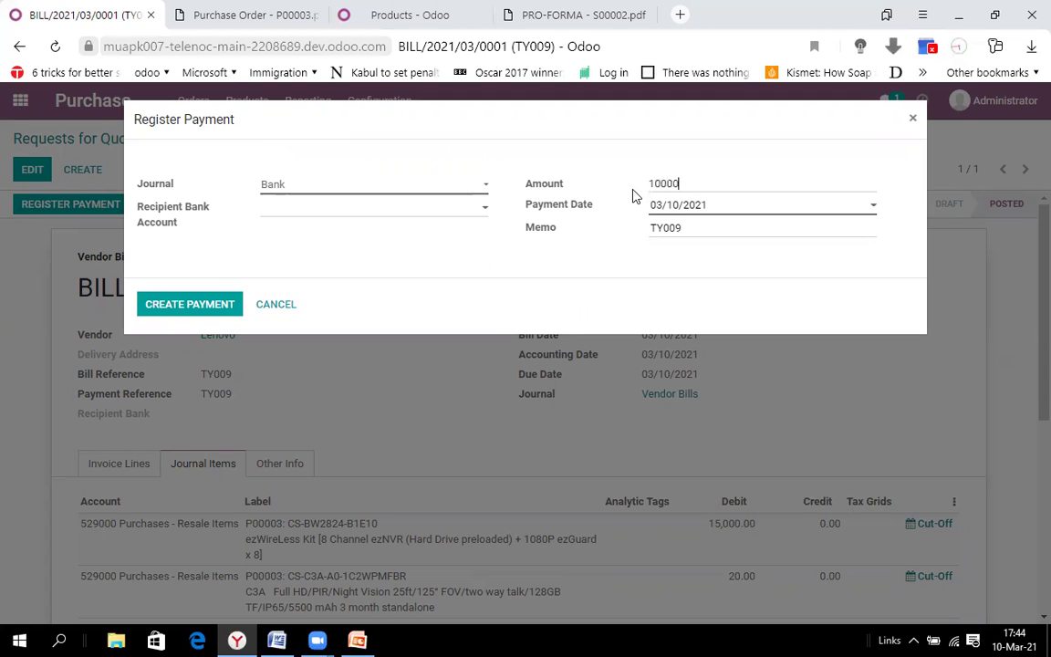
pyautogui.click(202, 310)
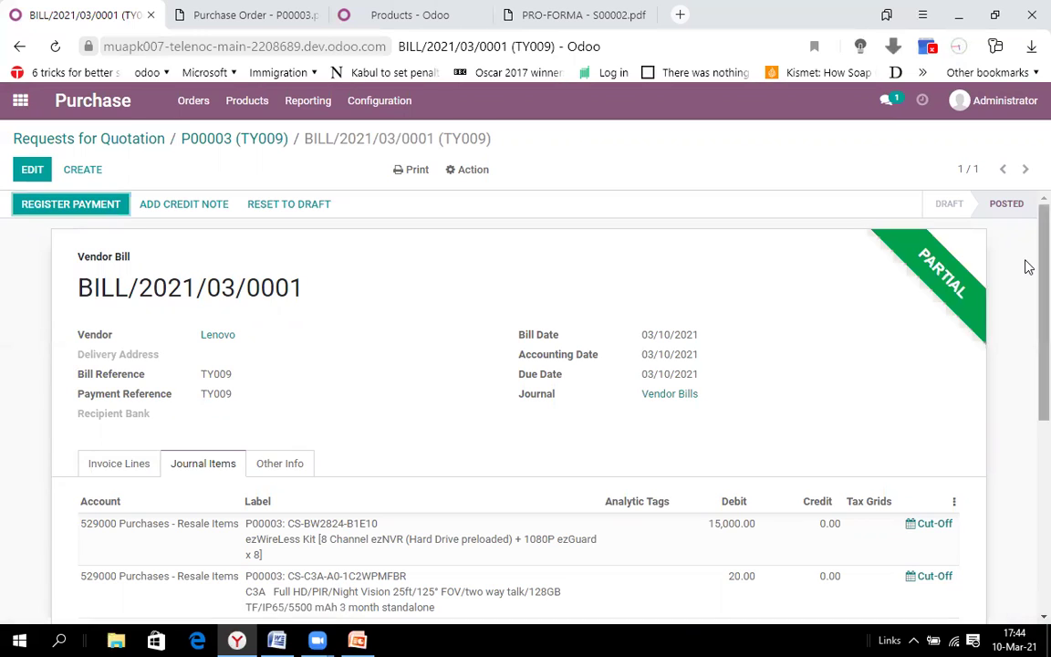
# Review the vendor bill's change history, then its invoice lines, paid amount and amount due
pyautogui.scroll(-10, 1025, 438)
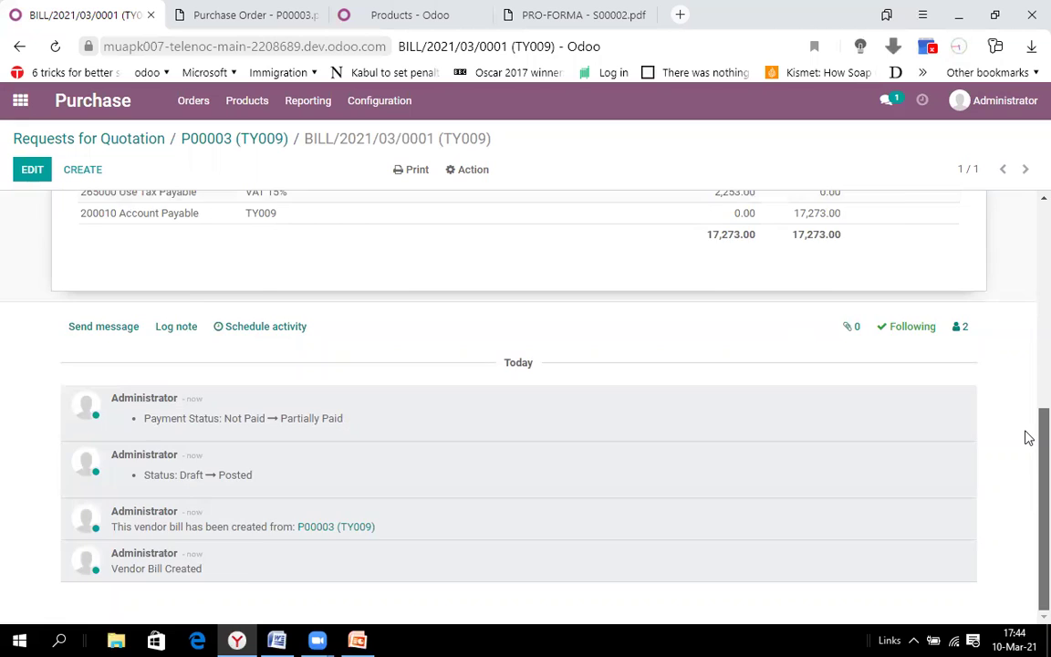
pyautogui.scroll(10, 1025, 438)
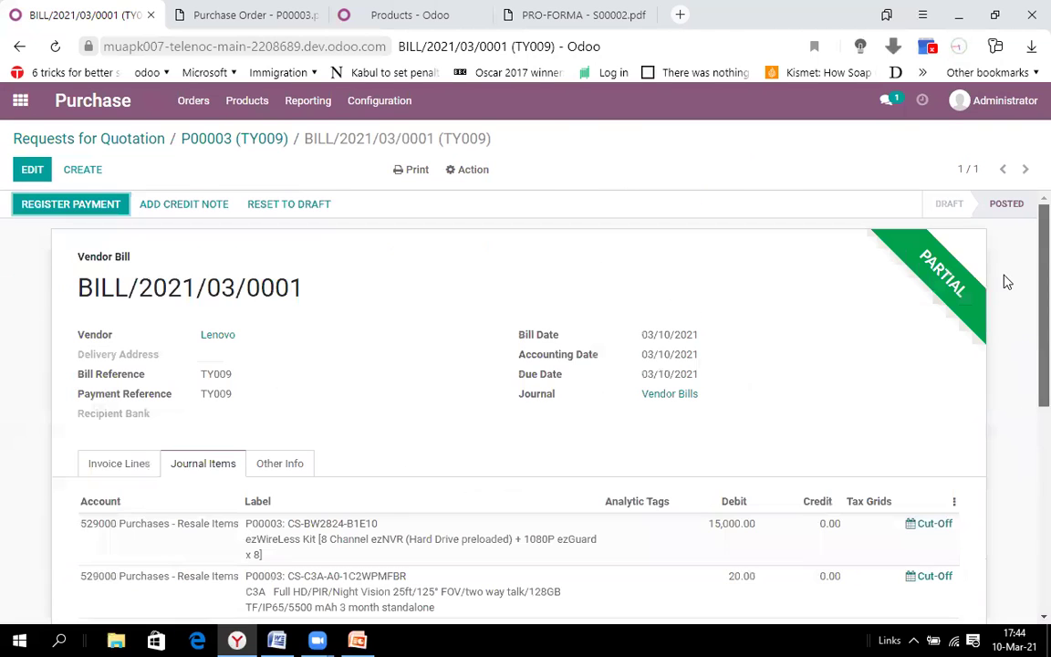
pyautogui.click(100, 463)
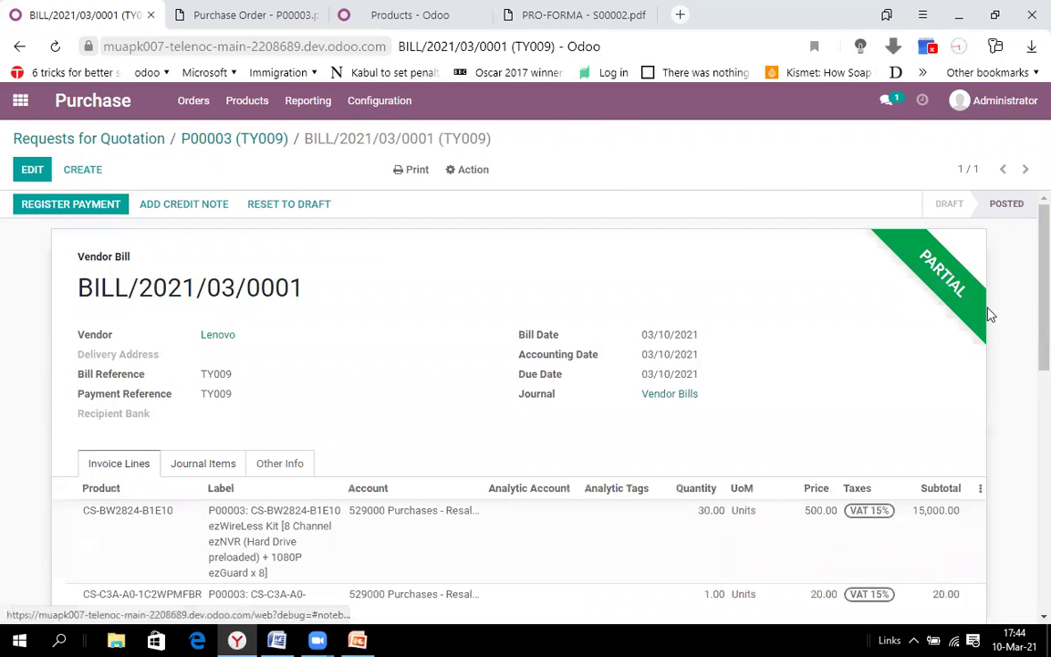
pyautogui.scroll(-4, 1025, 340)
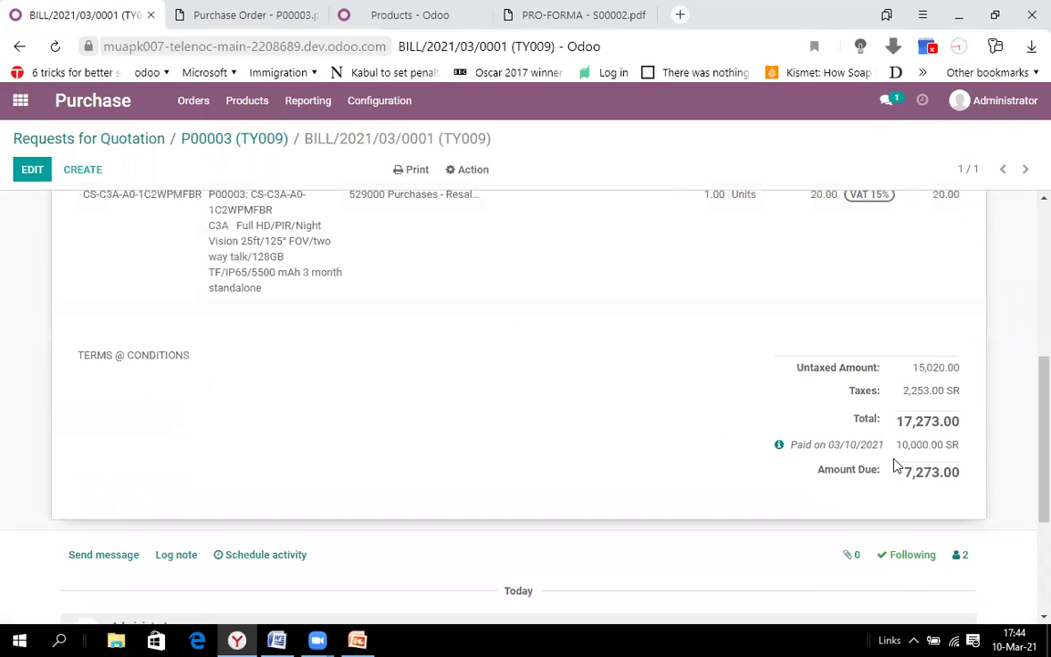
pyautogui.scroll(5, 1025, 456)
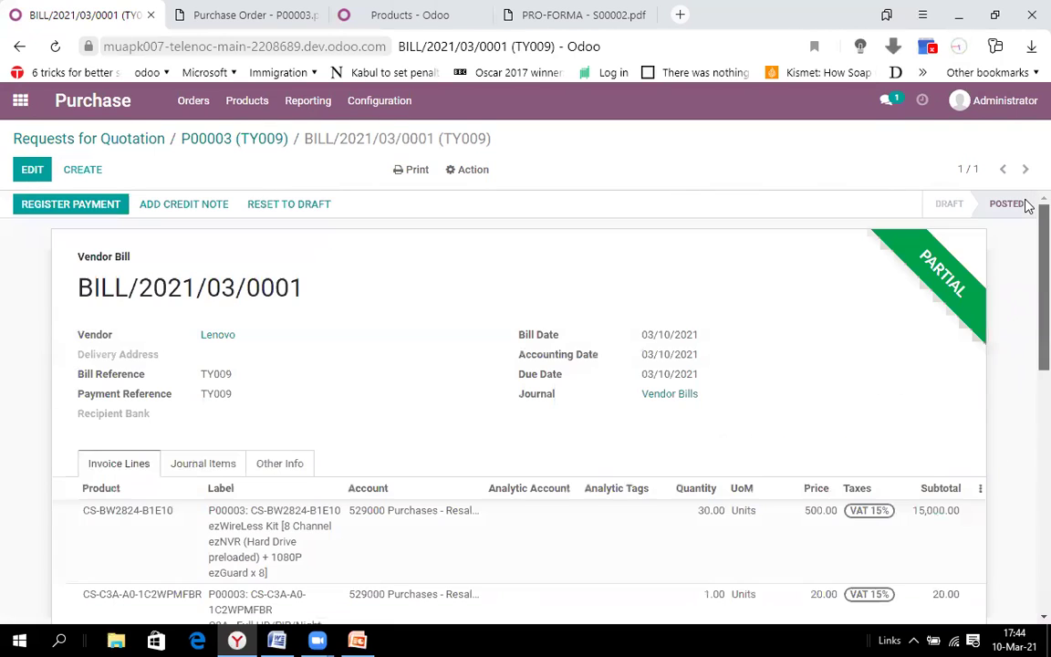
# Open the Lenovo vendor record from the bill and view its partner ledger
pyautogui.click(219, 342)
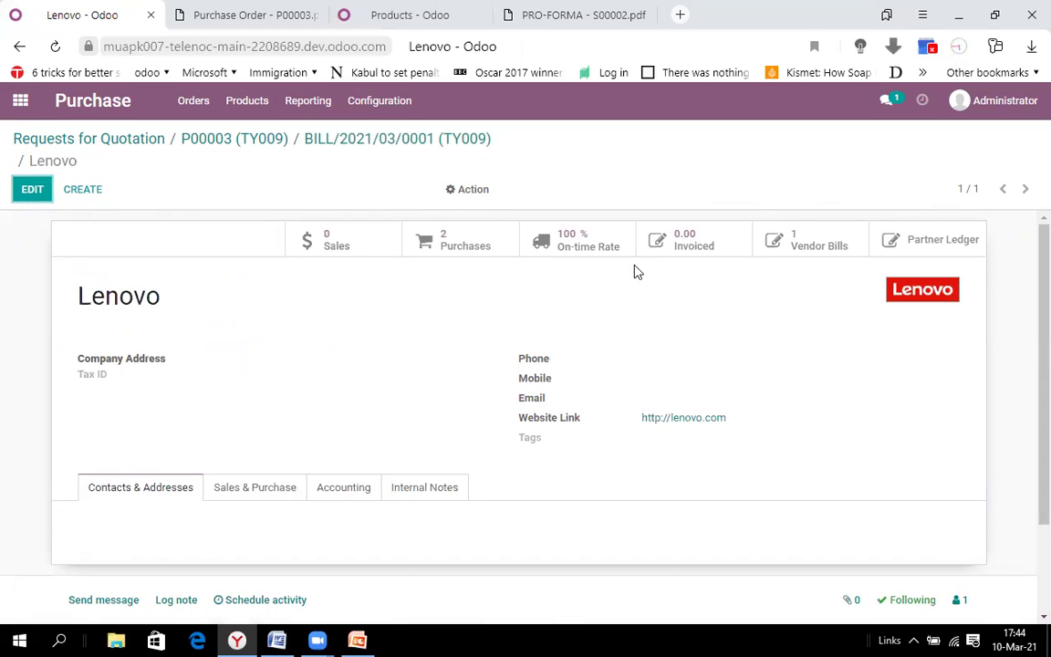
pyautogui.click(942, 242)
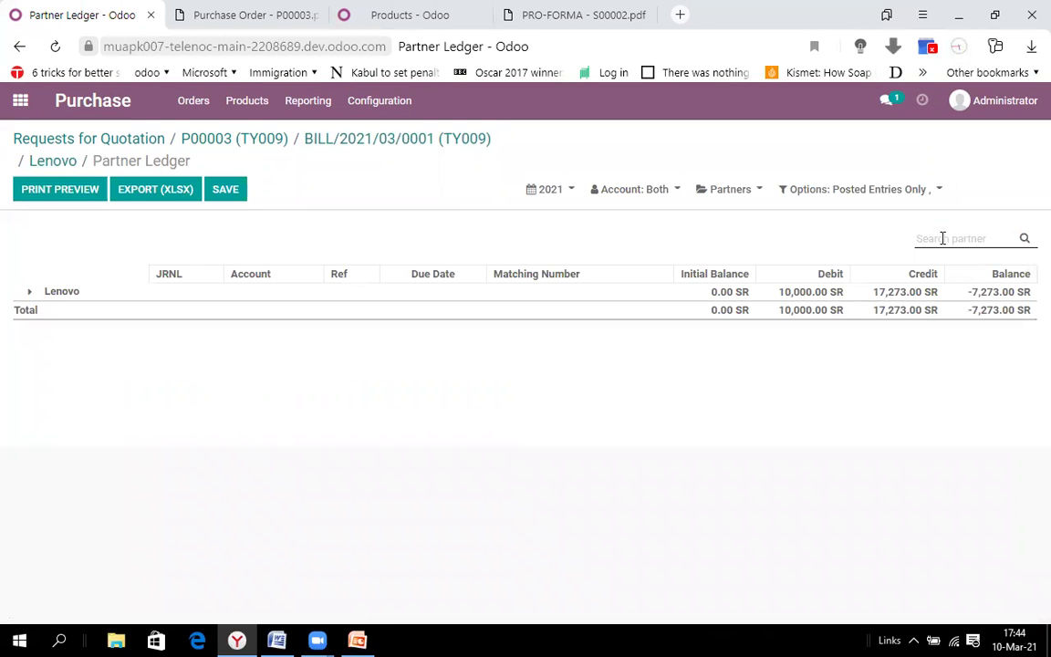
# Expand Lenovo's entries in the partner ledger to review the bill and payment lines, and return to the vendor record
pyautogui.moveTo(4, 284)
pyautogui.click(33, 294)
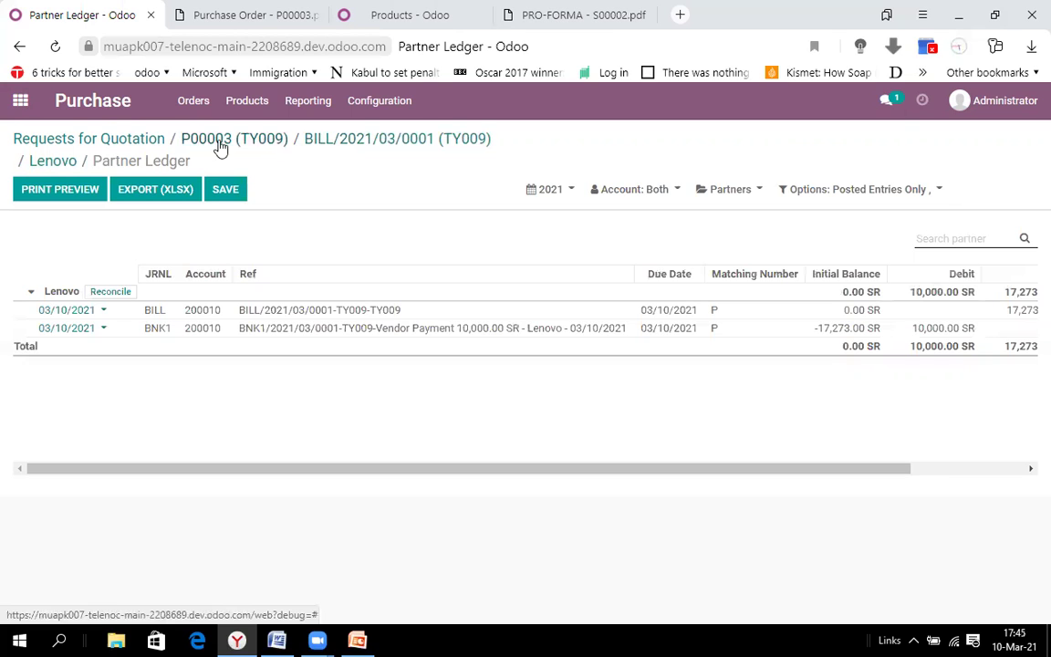
pyautogui.click(44, 162)
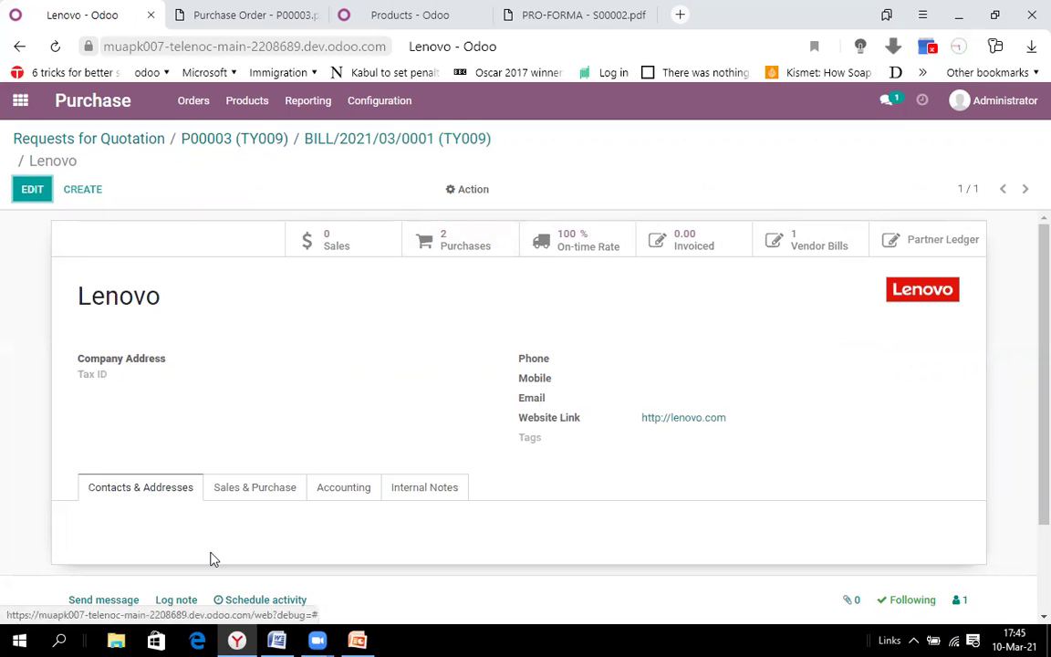
# Switch to PowerPoint to check the Purchase Module training topics, and return to Odoo in the browser
pyautogui.click(357, 640)
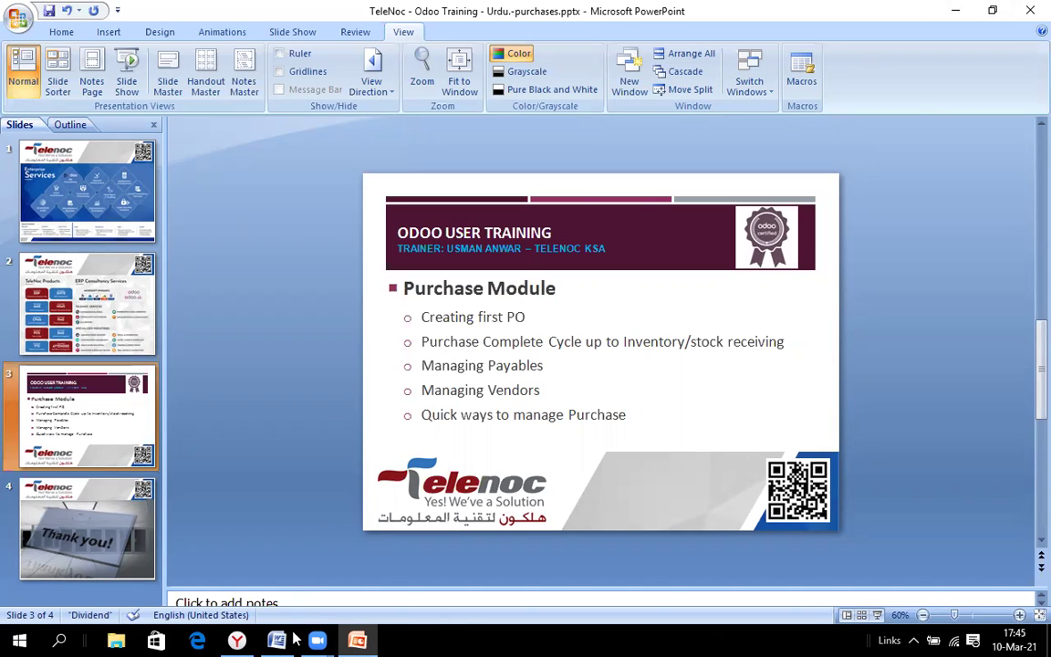
pyautogui.click(236, 640)
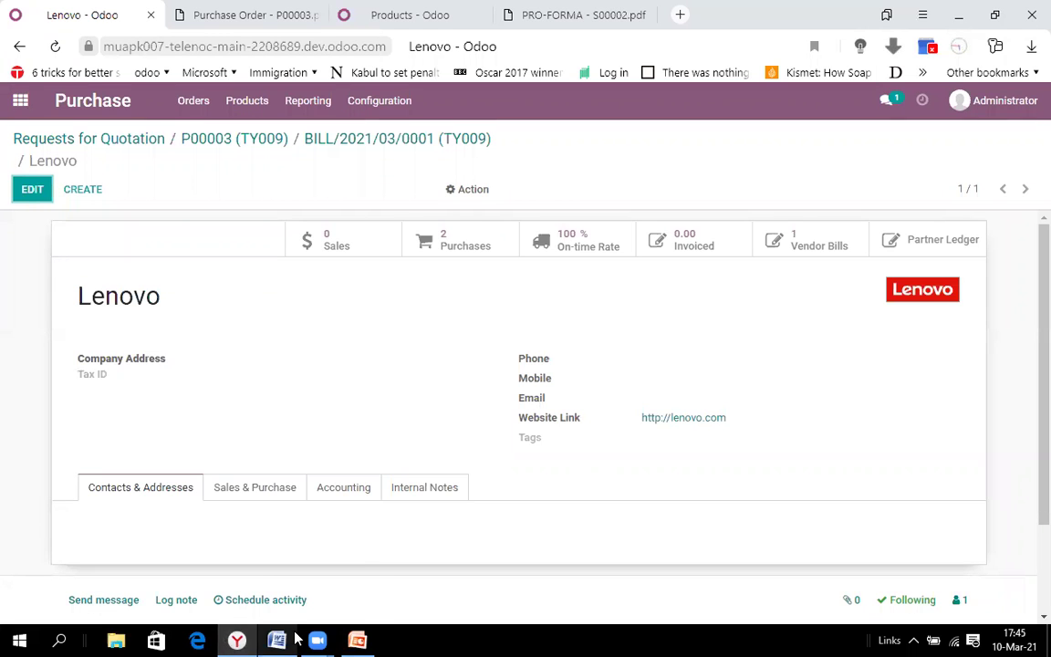
# Open the purchase analysis report as a pivot table and break down the All / Hikvision / EZVIZ category by vendor
pyautogui.click(290, 111)
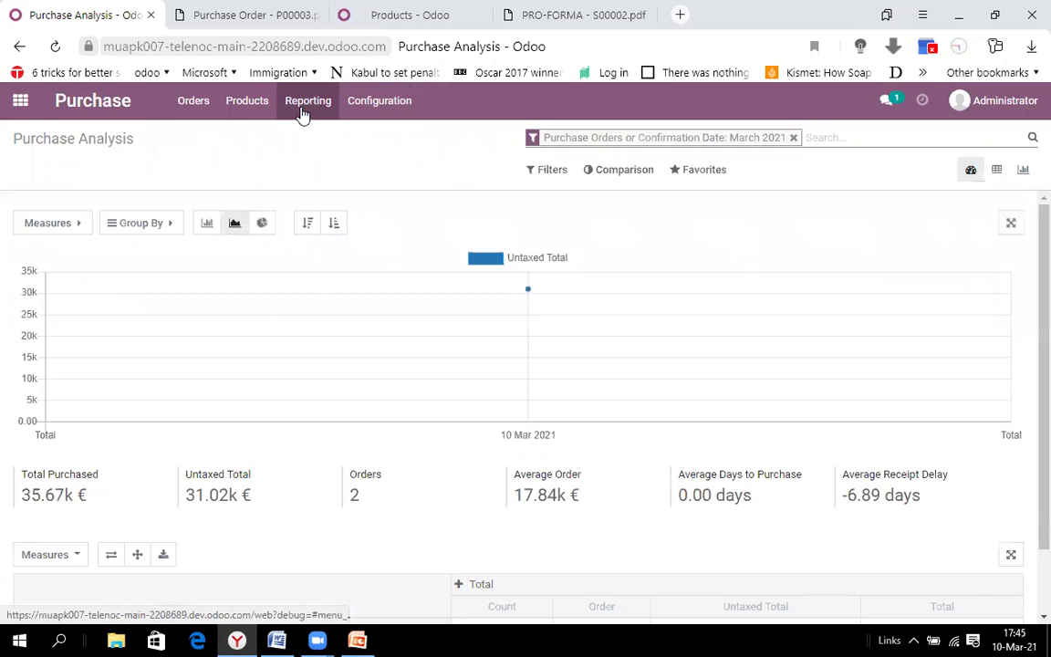
pyautogui.click(999, 172)
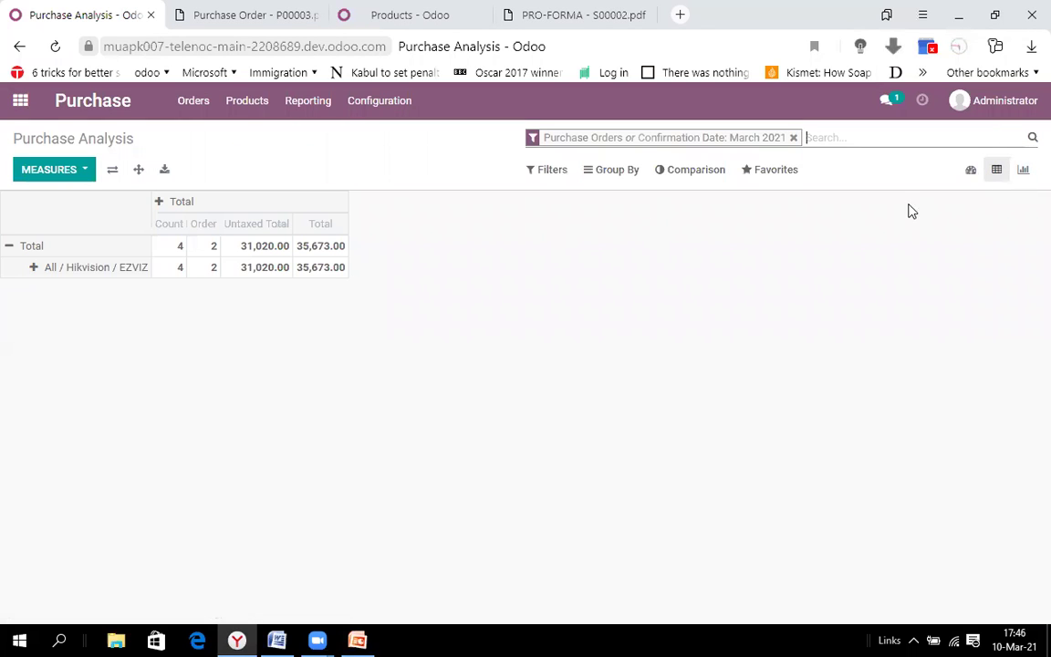
pyautogui.click(34, 267)
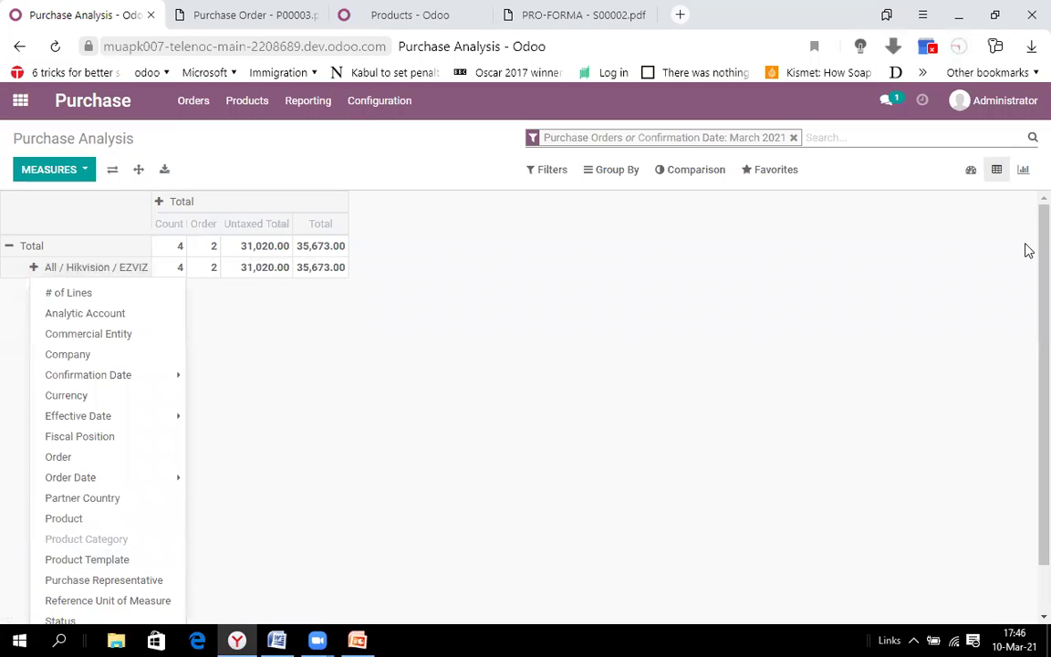
pyautogui.scroll(-1, 1027, 310)
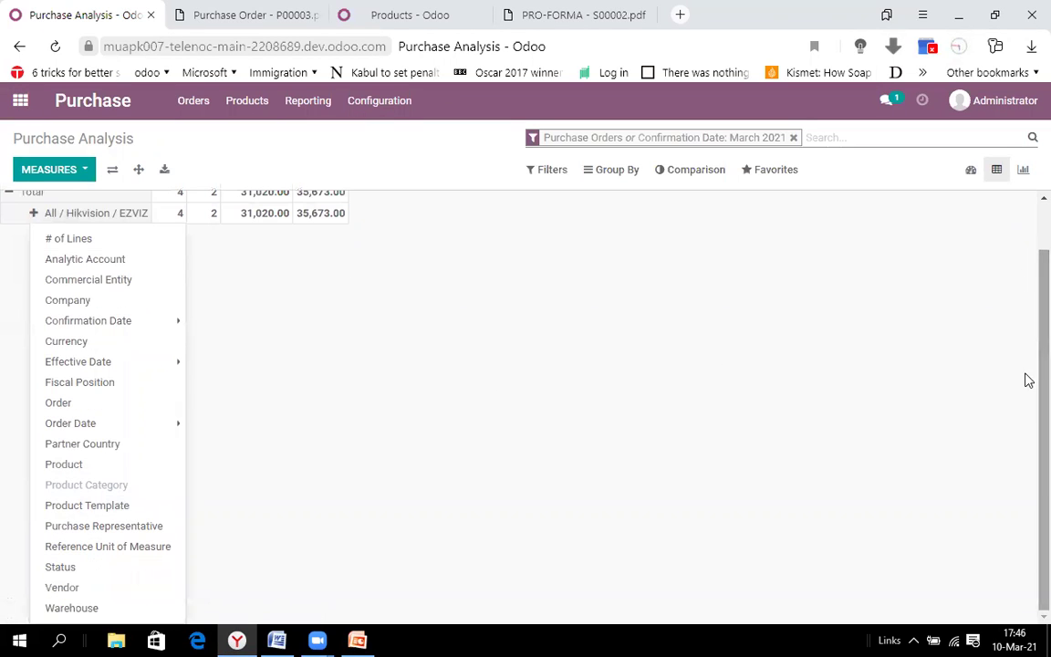
pyautogui.click(152, 593)
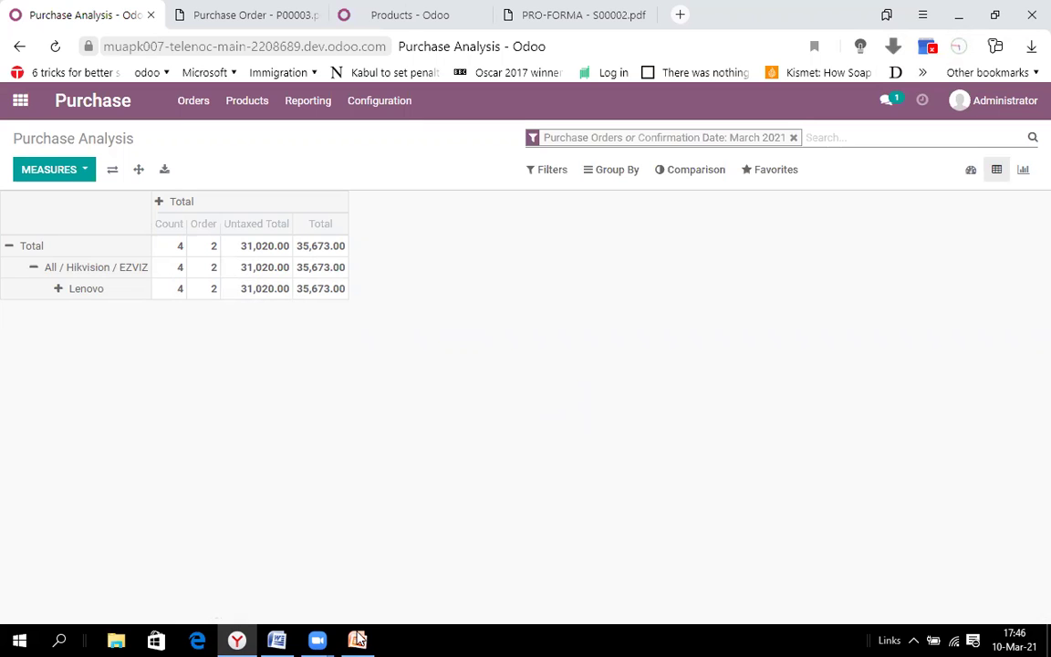
# Switch to PowerPoint and display the closing "Thank you!" slide of the training presentation
pyautogui.click(357, 638)
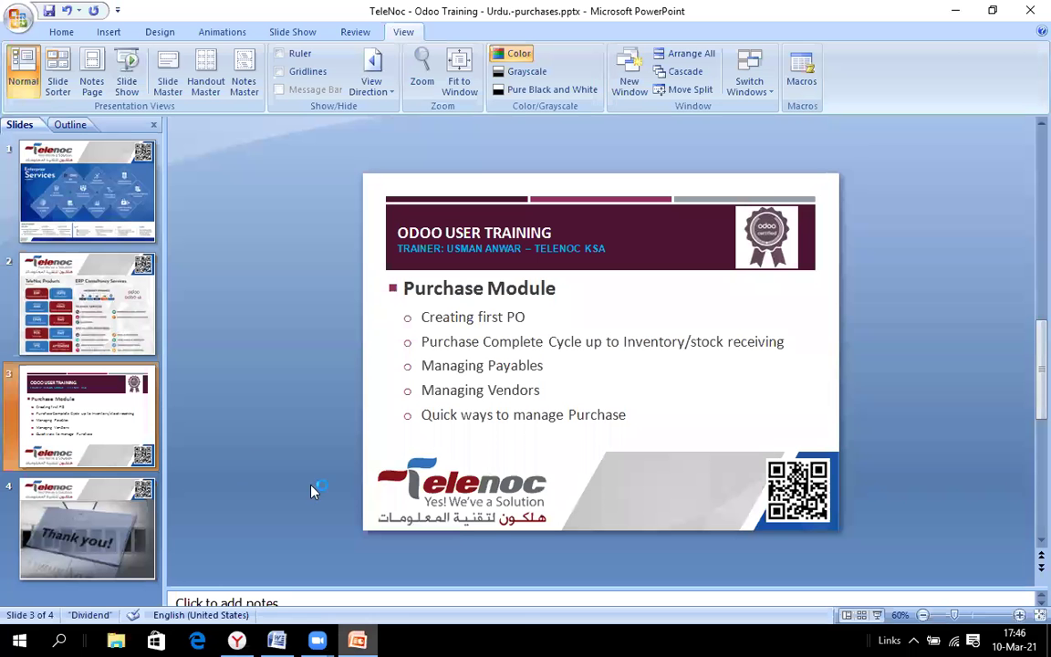
pyautogui.click(30, 533)
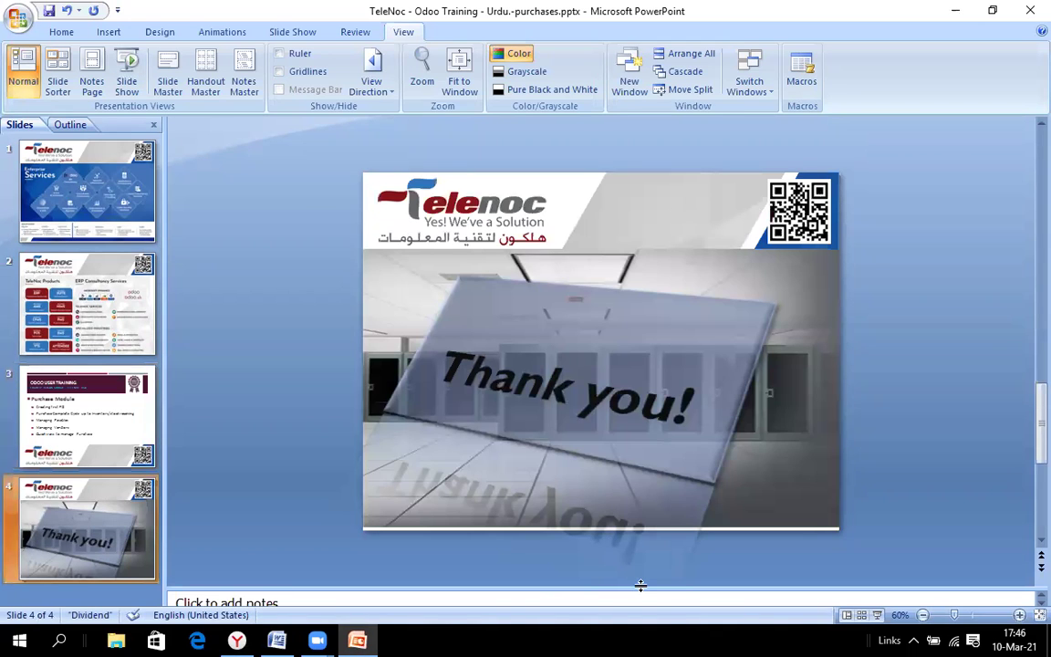